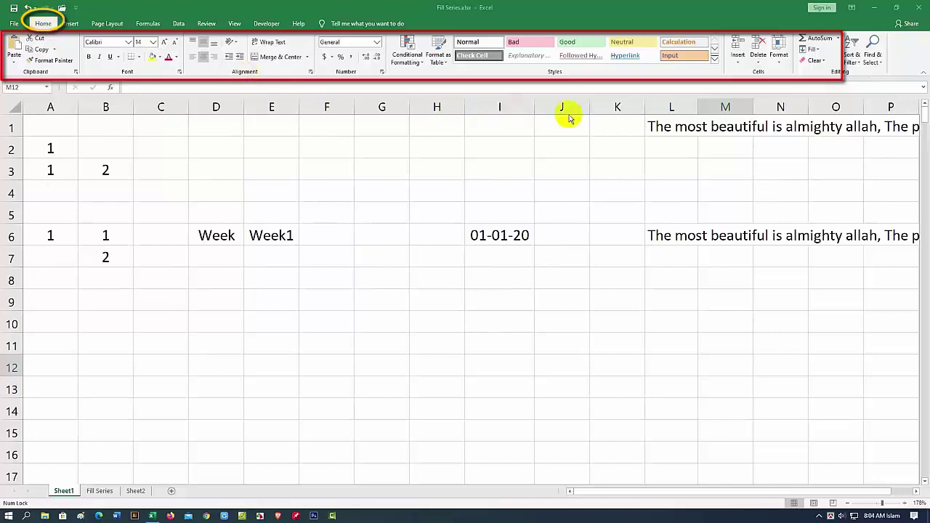
Copy the 1 in A6 down to row 16, then try a 1, 2 series in column B and undo it
{"action": "left_click", "coordinate": [814, 50]}
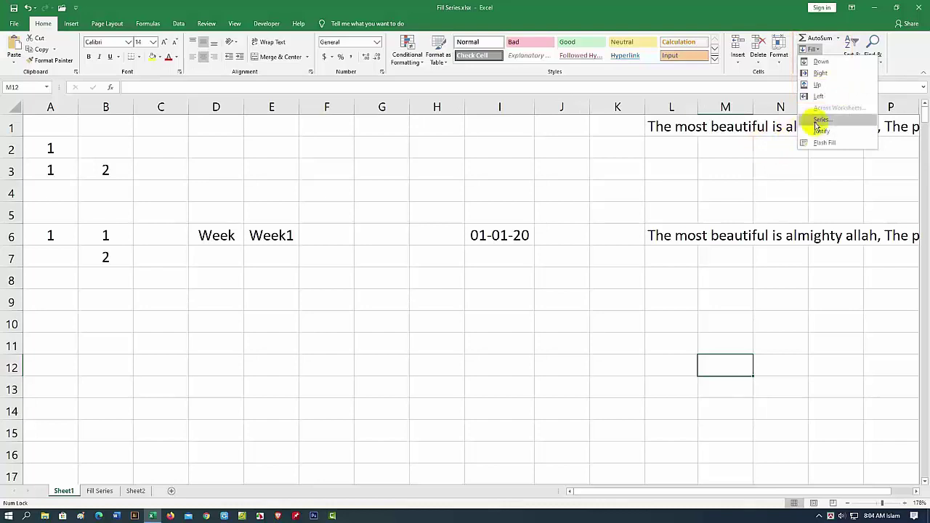
{"action": "left_click", "coordinate": [732, 169]}
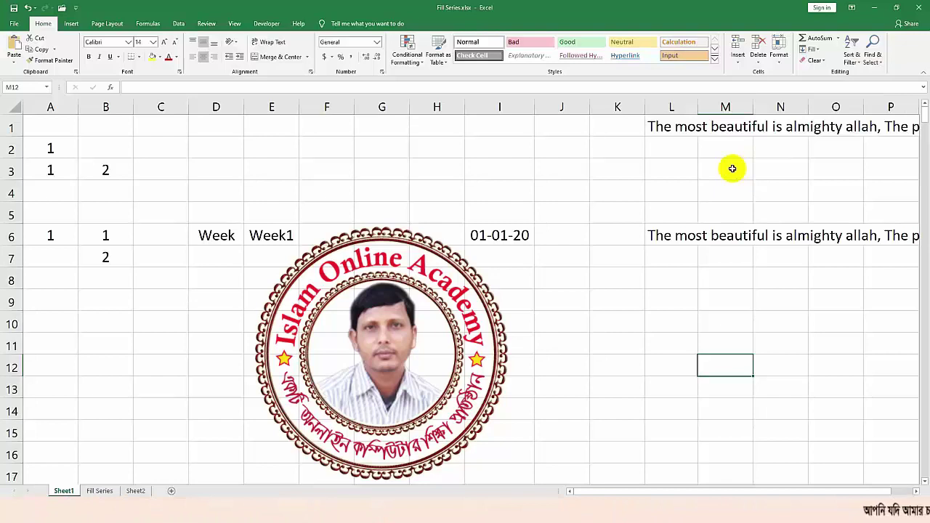
{"action": "left_click", "coordinate": [214, 343]}
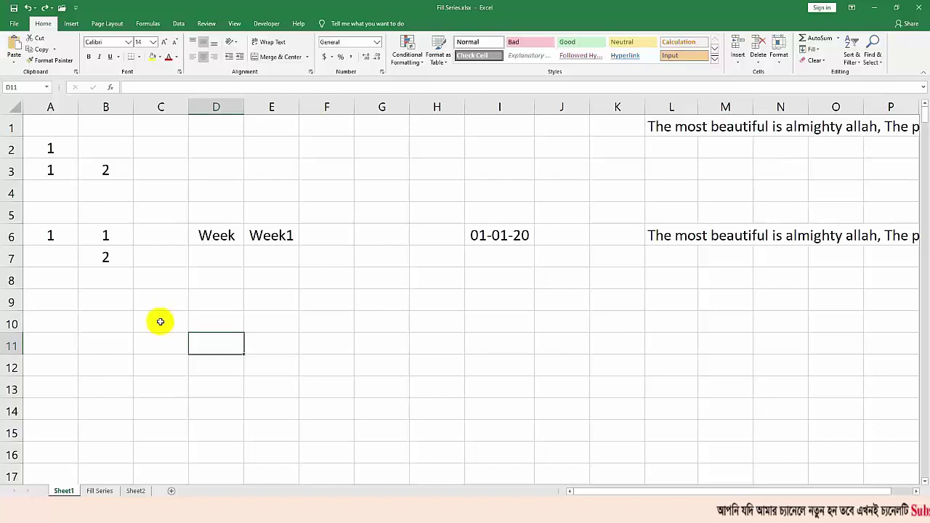
{"action": "left_click", "coordinate": [53, 236]}
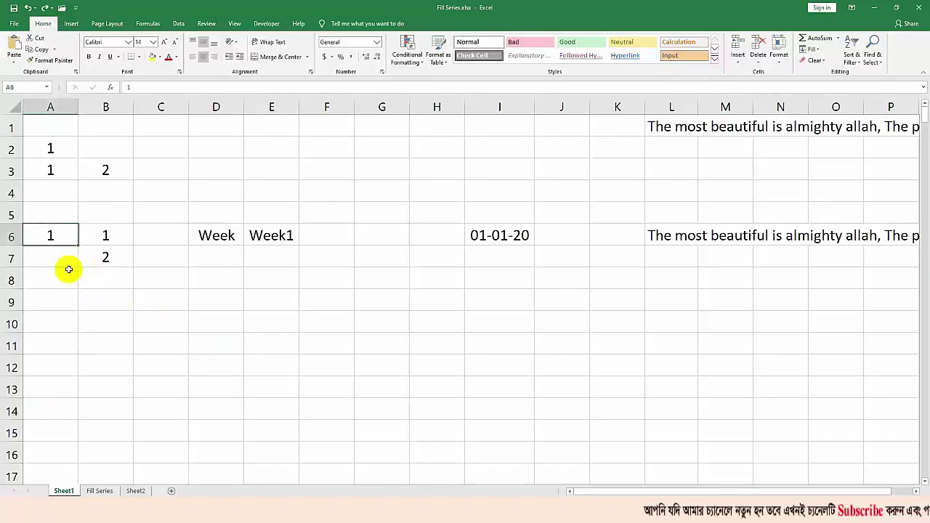
{"action": "left_click_drag", "start_coordinate": [78, 245], "coordinate": [91, 465]}
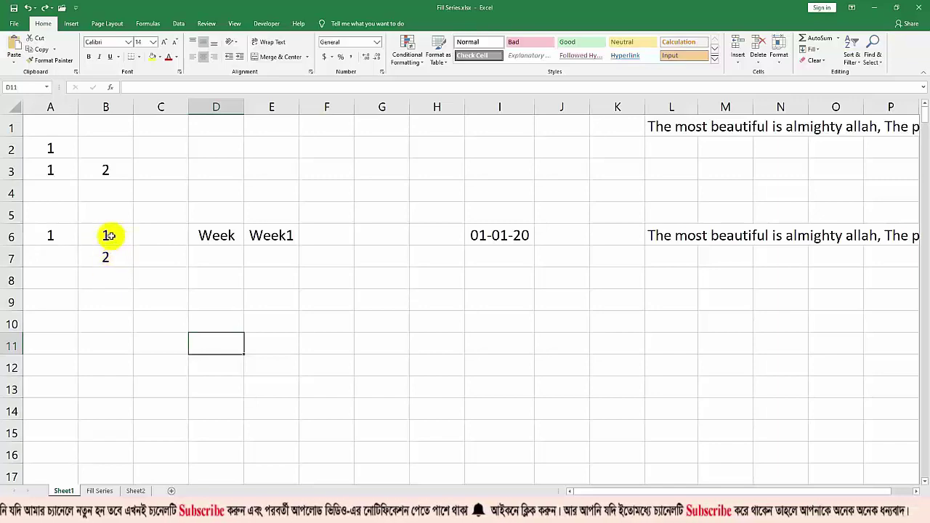
{"action": "left_click_drag", "start_coordinate": [107, 236], "coordinate": [150, 452]}
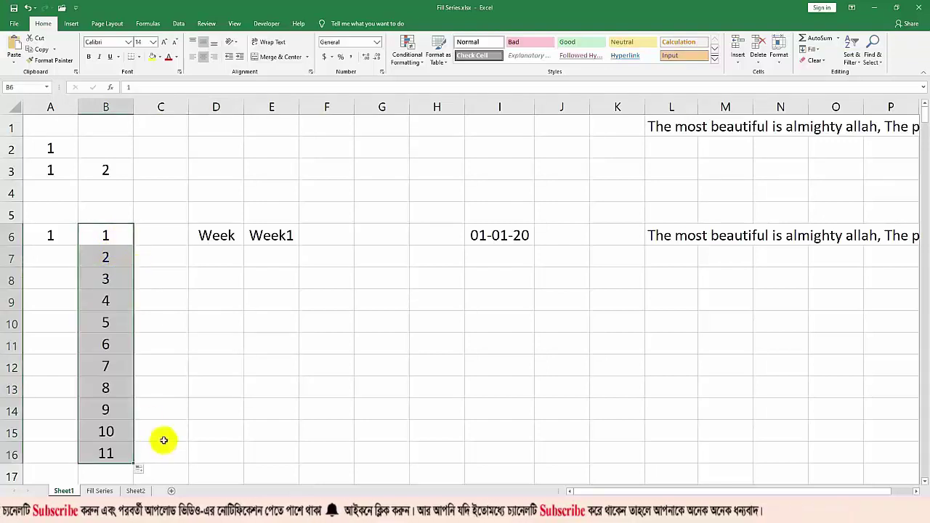
{"action": "key", "text": "ctrl+z"}
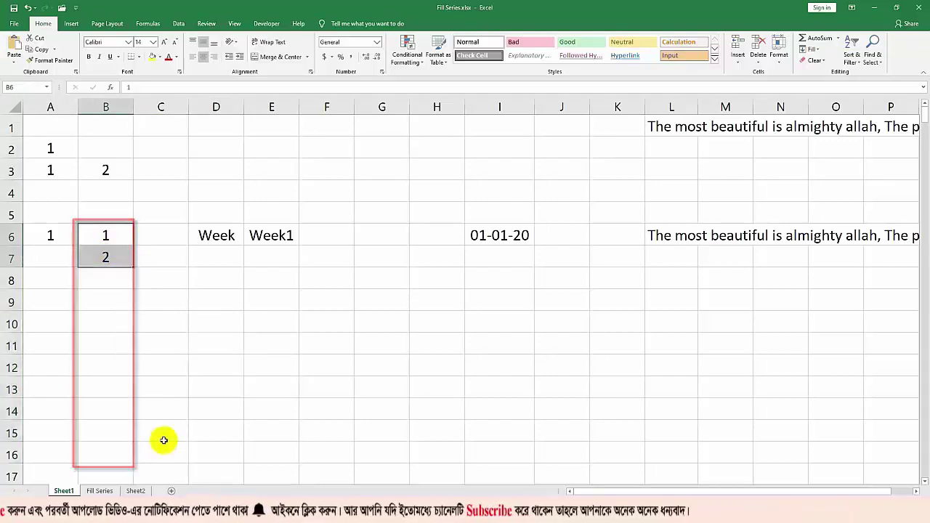
Copy A6's 1 down to row 16, convert it to a counting series via Auto Fill Options, then undo
{"action": "left_click", "coordinate": [149, 367]}
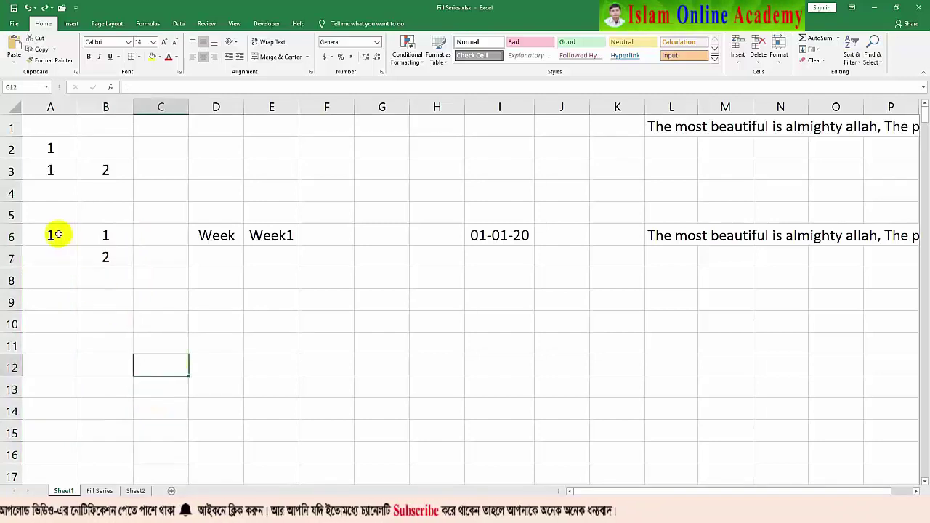
{"action": "left_click", "coordinate": [56, 234]}
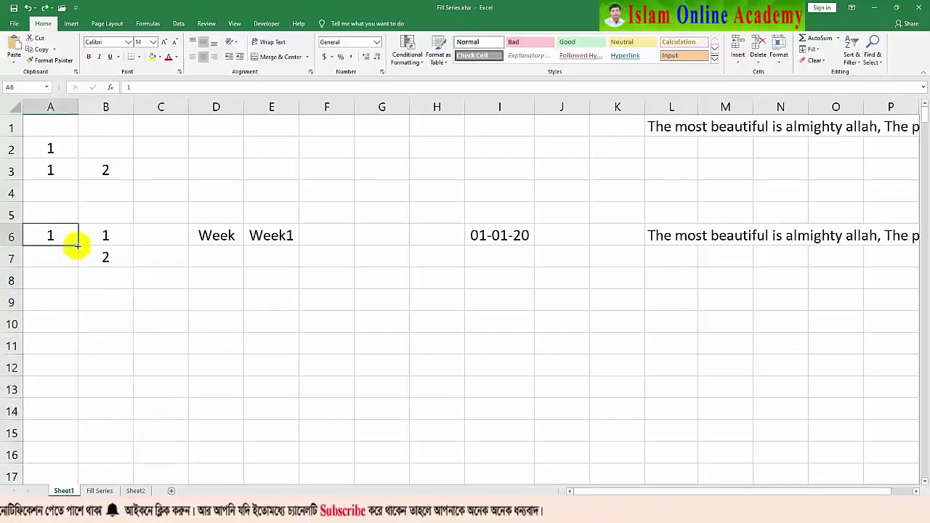
{"action": "mouse_move", "coordinate": [77, 245]}
{"action": "left_mouse_down"}
{"action": "mouse_move", "coordinate": [78, 474]}
{"action": "mouse_move", "coordinate": [88, 481]}
{"action": "left_mouse_up"}
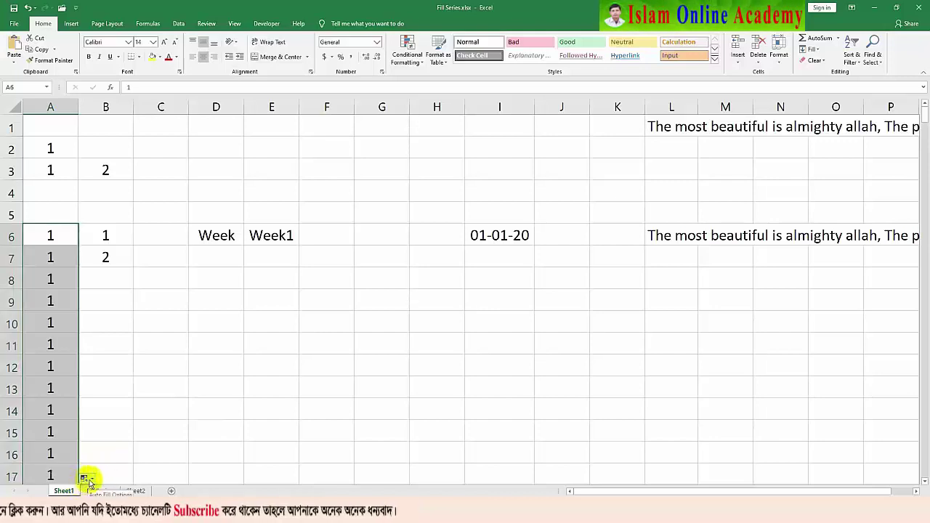
{"action": "left_click", "coordinate": [85, 479]}
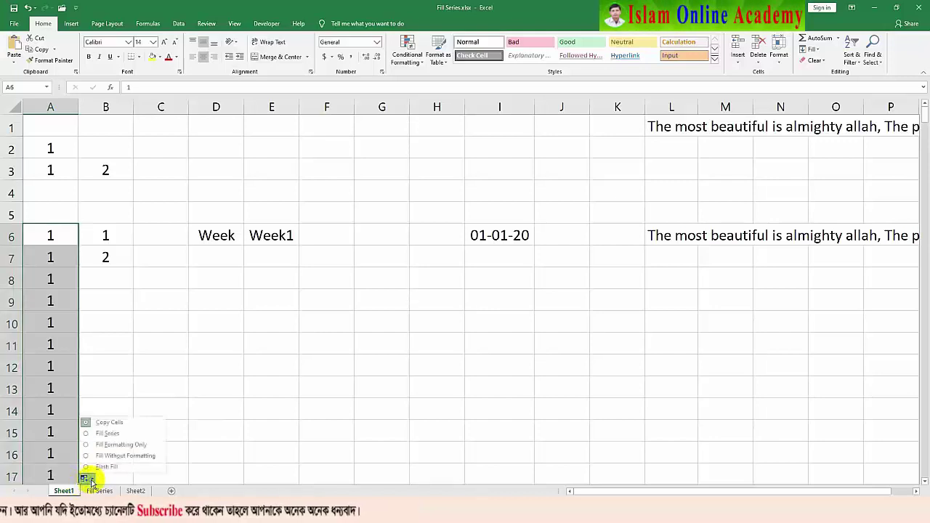
{"action": "left_click", "coordinate": [107, 434]}
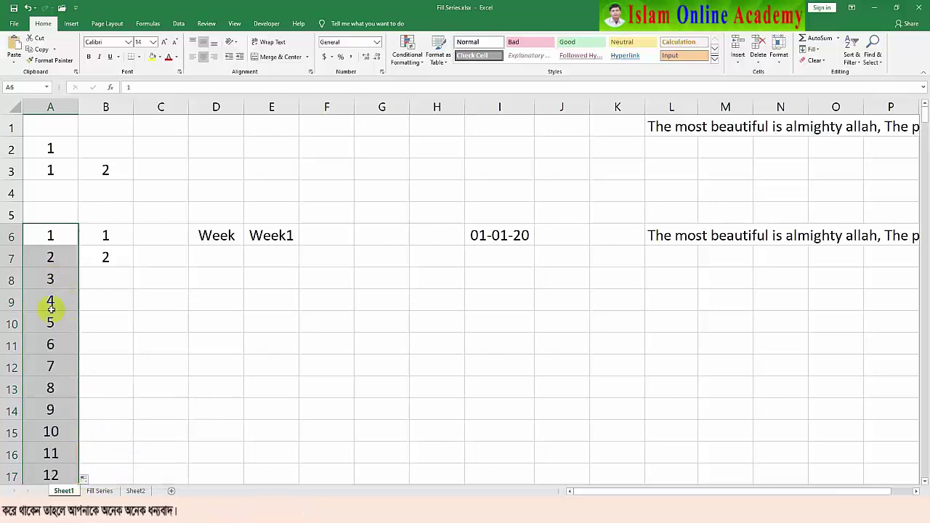
{"action": "key", "text": "ctrl+z"}
Copy Week from D6 down to row 16, review its fill options, then undo
{"action": "left_click", "coordinate": [154, 352]}
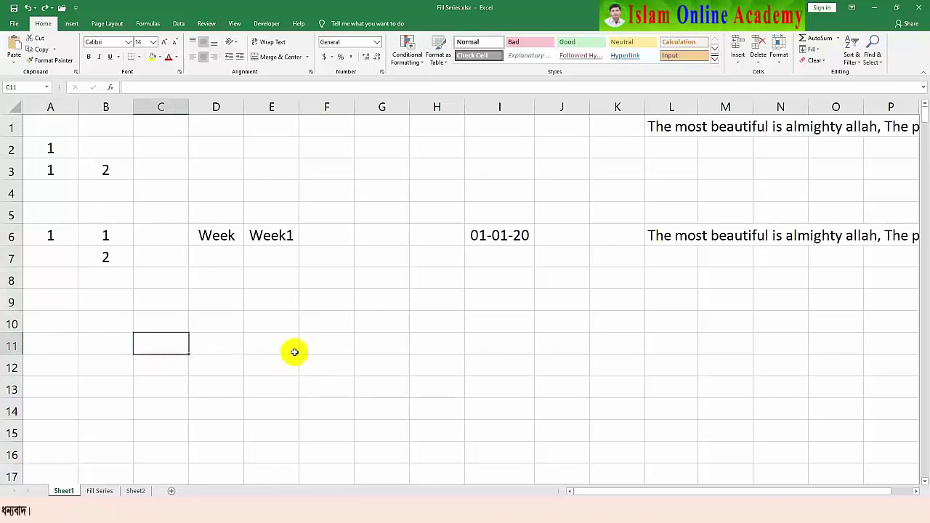
{"action": "left_click", "coordinate": [221, 238]}
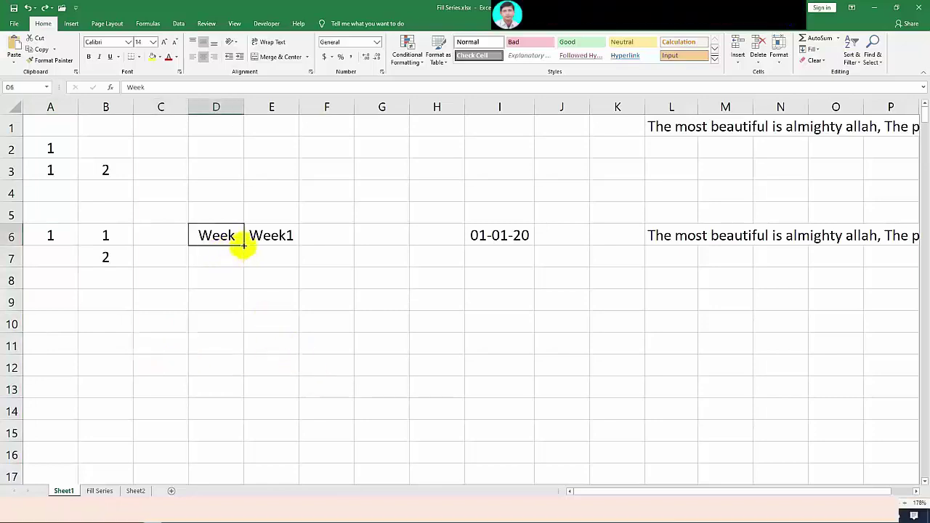
{"action": "left_click_drag", "start_coordinate": [243, 247], "coordinate": [254, 454]}
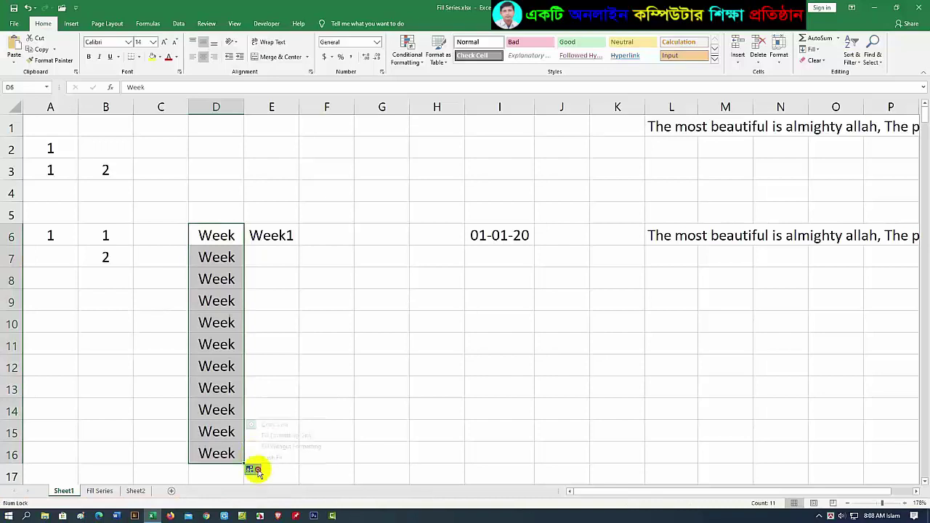
{"action": "left_click", "coordinate": [251, 469]}
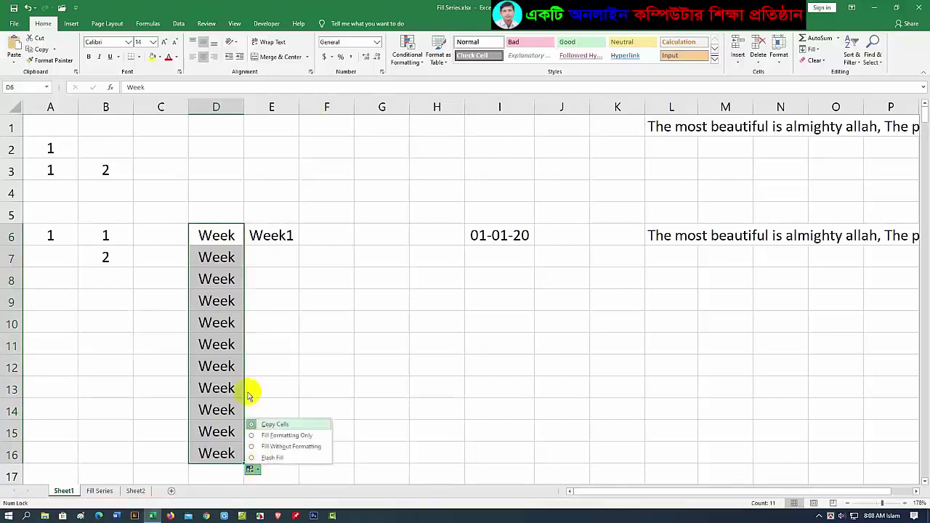
{"action": "left_click", "coordinate": [269, 344]}
{"action": "key", "text": "ctrl+z"}
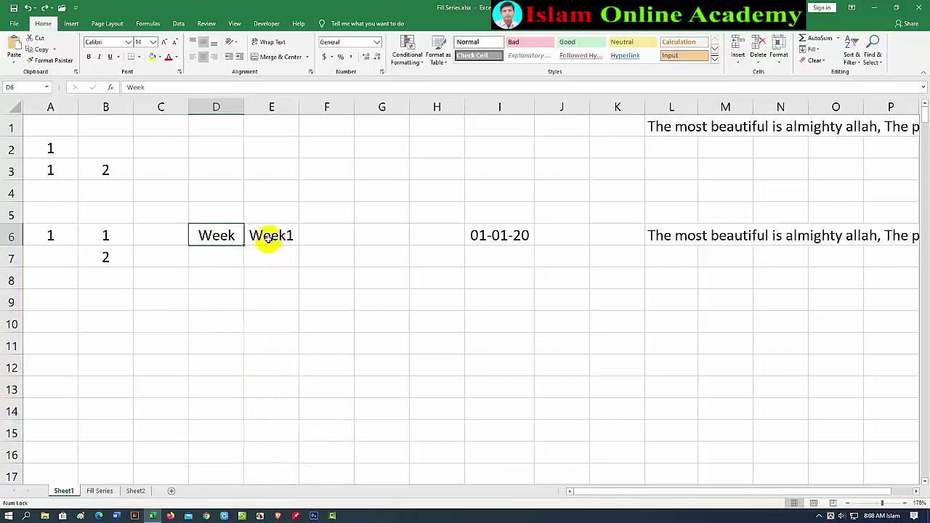
Extend Week1 in E6 into Week2 through Week9, then undo
{"action": "left_click", "coordinate": [257, 232]}
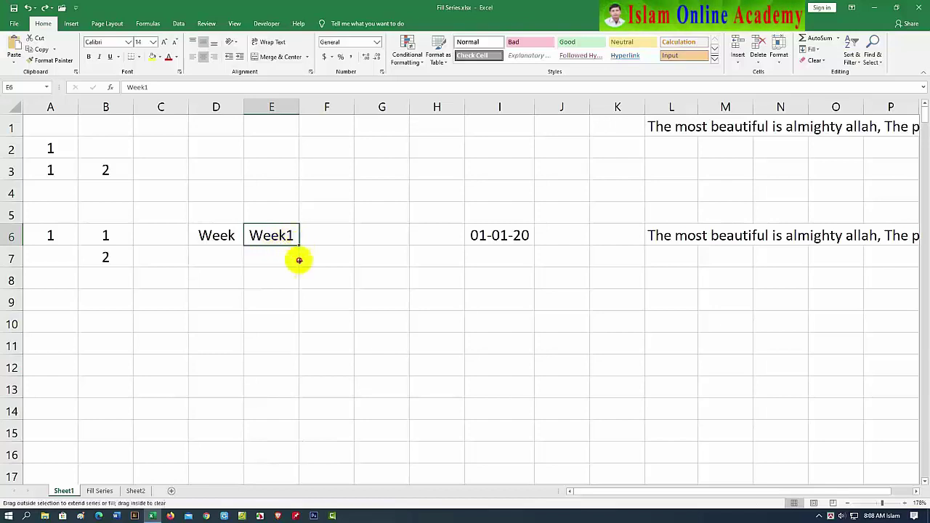
{"action": "left_click_drag", "start_coordinate": [299, 245], "coordinate": [307, 424]}
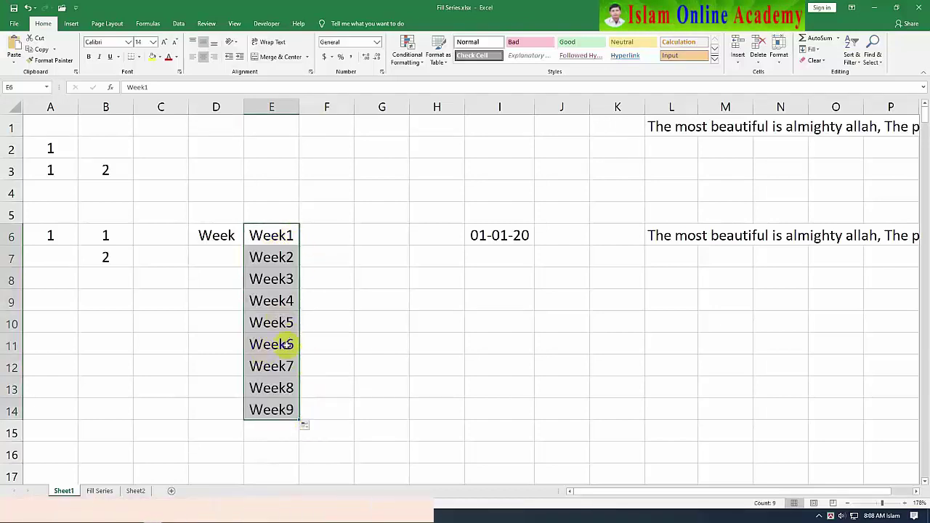
{"action": "key", "text": "ctrl+z"}
{"action": "left_click", "coordinate": [332, 336]}
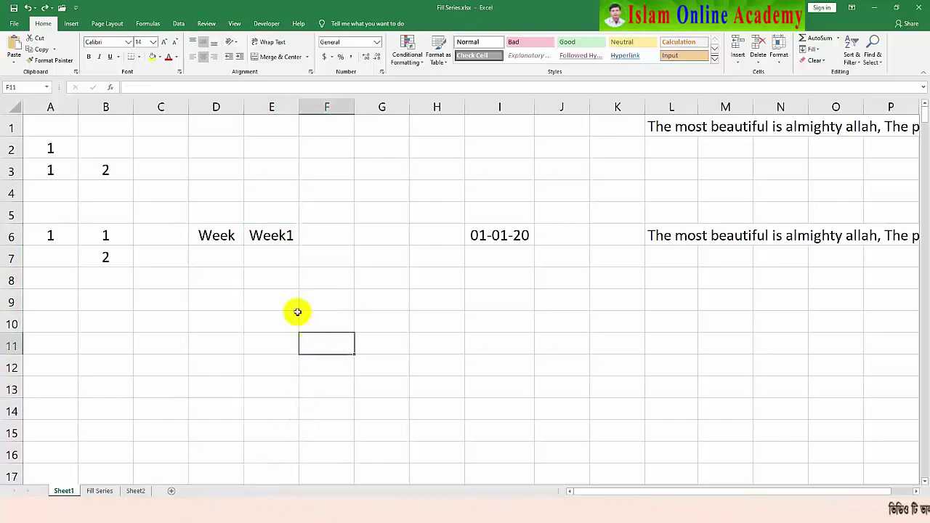
Fill row 2 as the series 1 to 10 and continue row 3's 1, 2 pattern, undoing both
{"action": "left_click", "coordinate": [59, 148]}
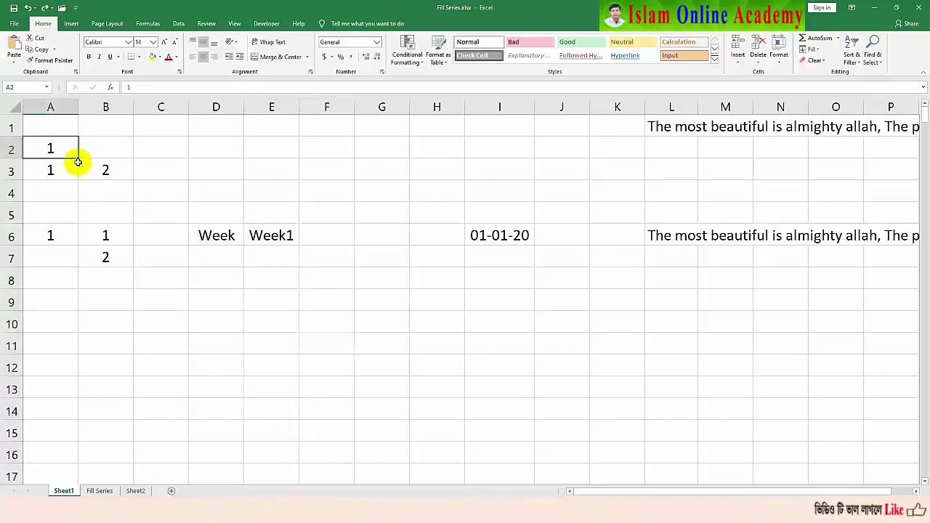
{"action": "left_click_drag", "start_coordinate": [78, 157], "coordinate": [609, 160]}
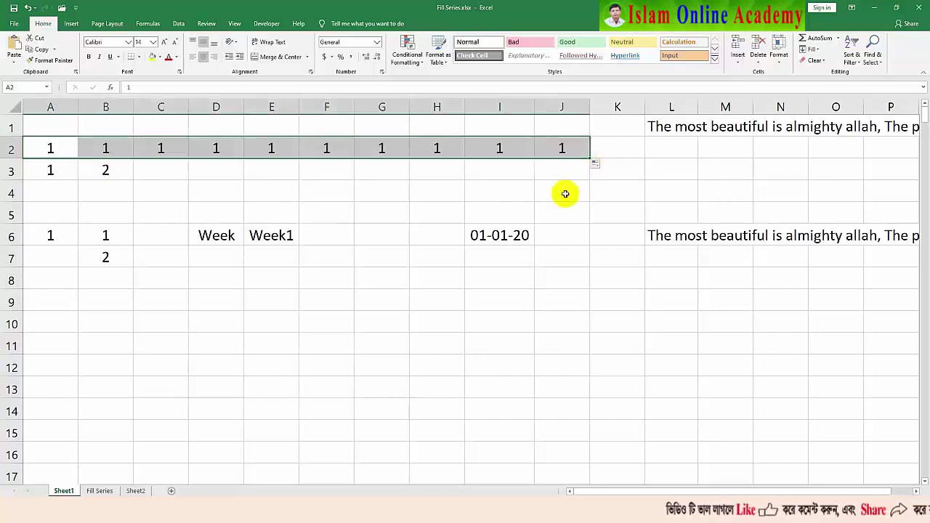
{"action": "left_click", "coordinate": [598, 165]}
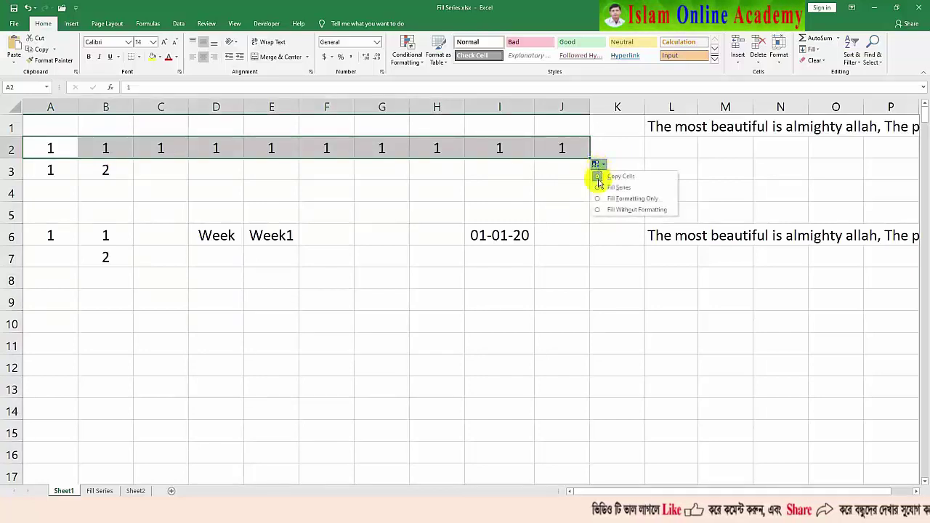
{"action": "left_click", "coordinate": [608, 186]}
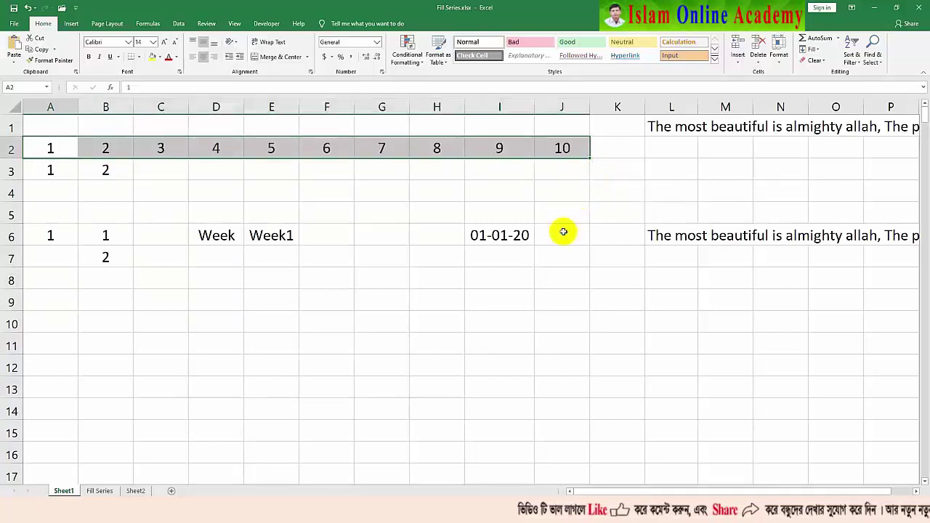
{"action": "key", "text": "ctrl+z"}
{"action": "left_click_drag", "start_coordinate": [54, 169], "coordinate": [594, 183]}
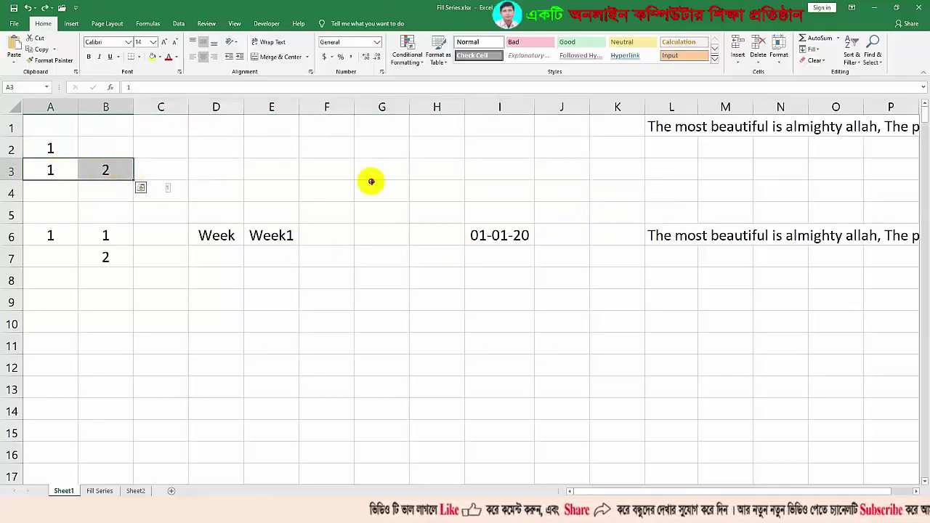
{"action": "key", "text": "ctrl+z"}
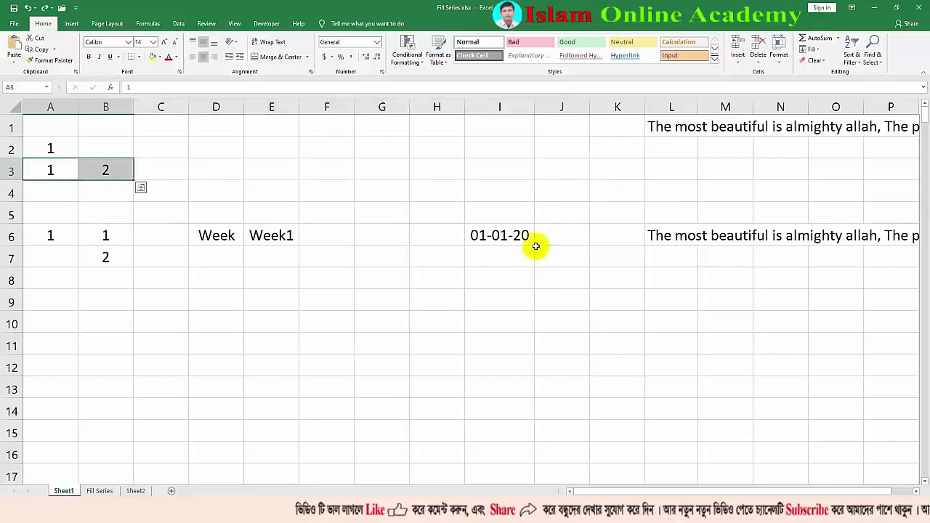
{"action": "left_click", "coordinate": [510, 277]}
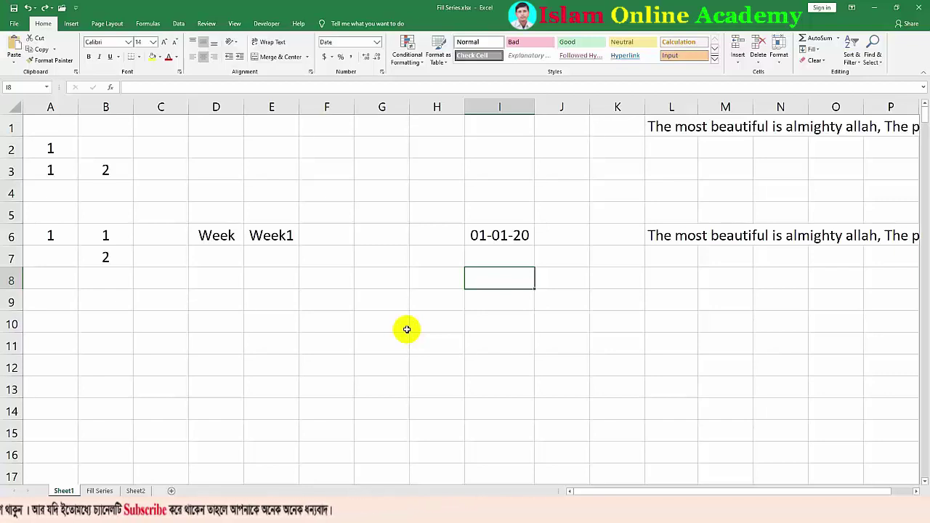
Run Fill Series from A6 across the row: linear, step 1, stop value 100000
{"action": "left_click", "coordinate": [63, 247]}
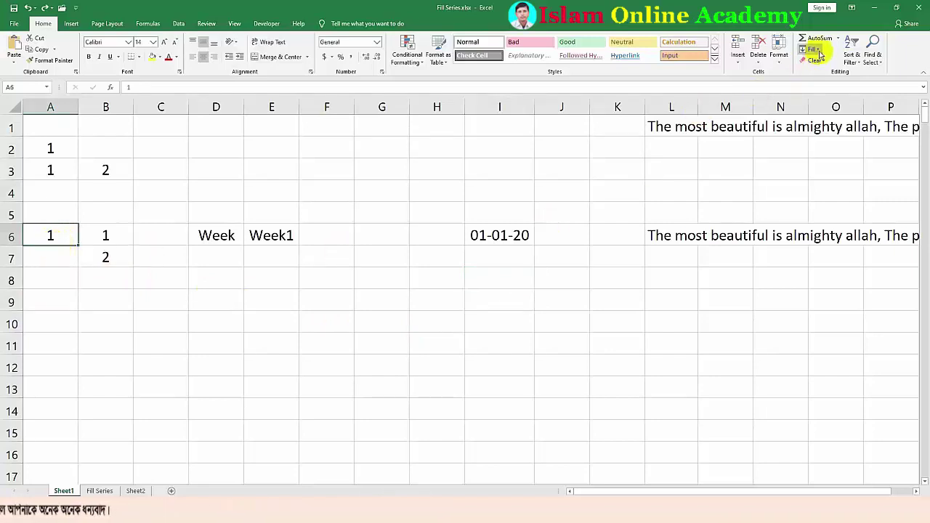
{"action": "left_click", "coordinate": [817, 49]}
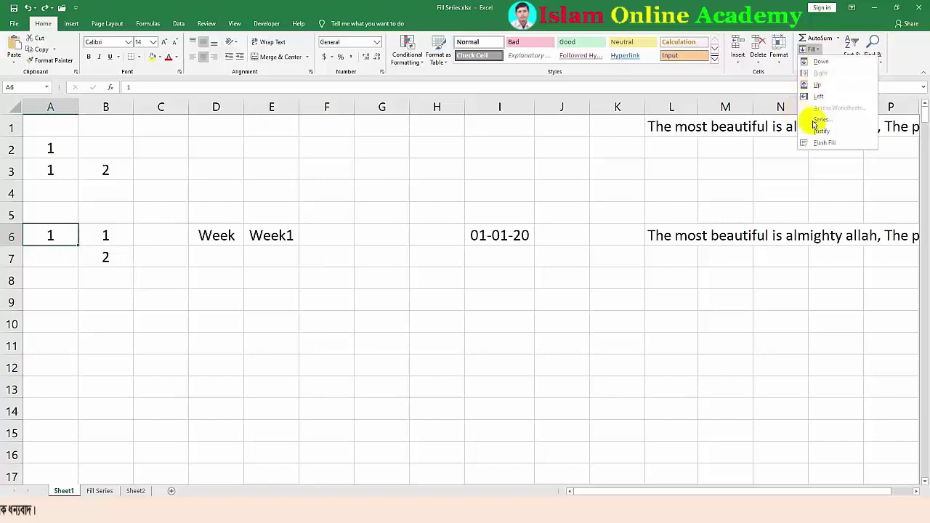
{"action": "left_click", "coordinate": [820, 119]}
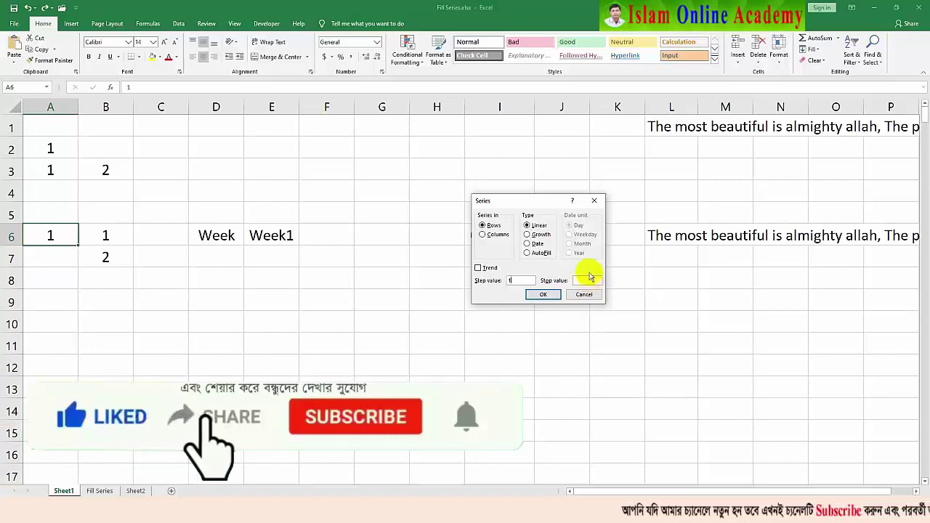
{"action": "left_click", "coordinate": [585, 280]}
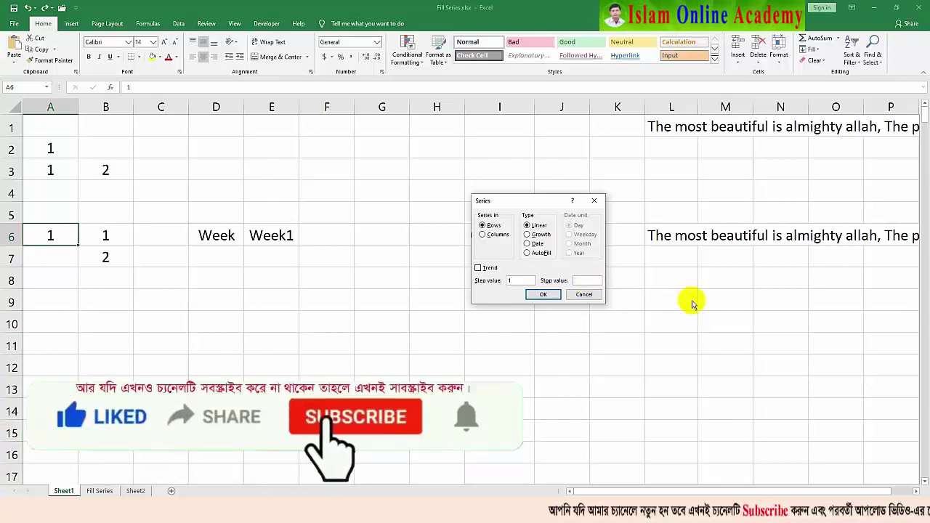
{"action": "type", "text": "1"}
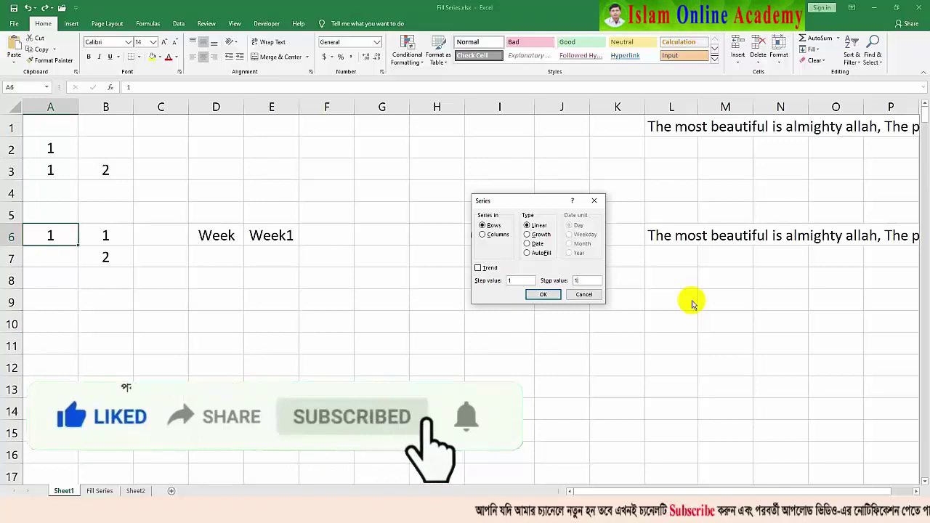
{"action": "type", "text": "00000"}
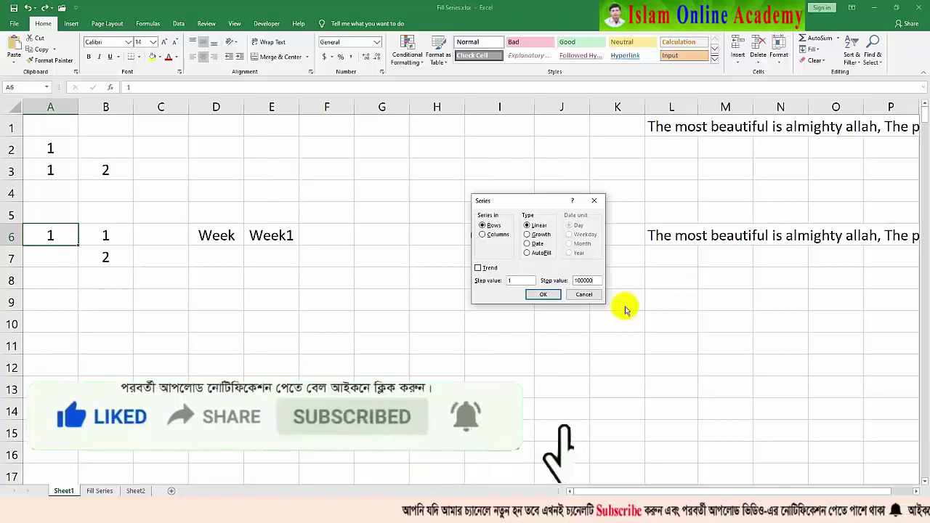
{"action": "left_click", "coordinate": [550, 296]}
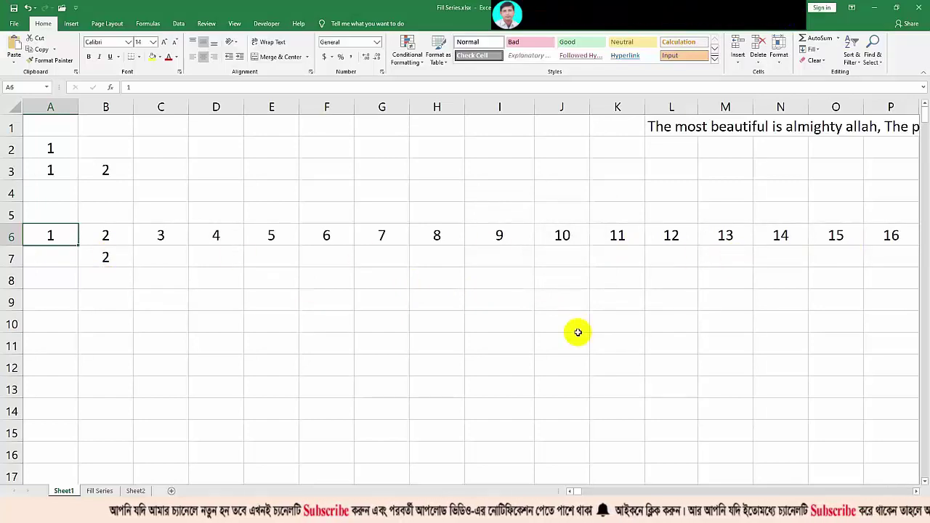
Replace the row series with a column series from A6 to 100000, then jump to its end and back
{"action": "key", "text": "ctrl+z"}
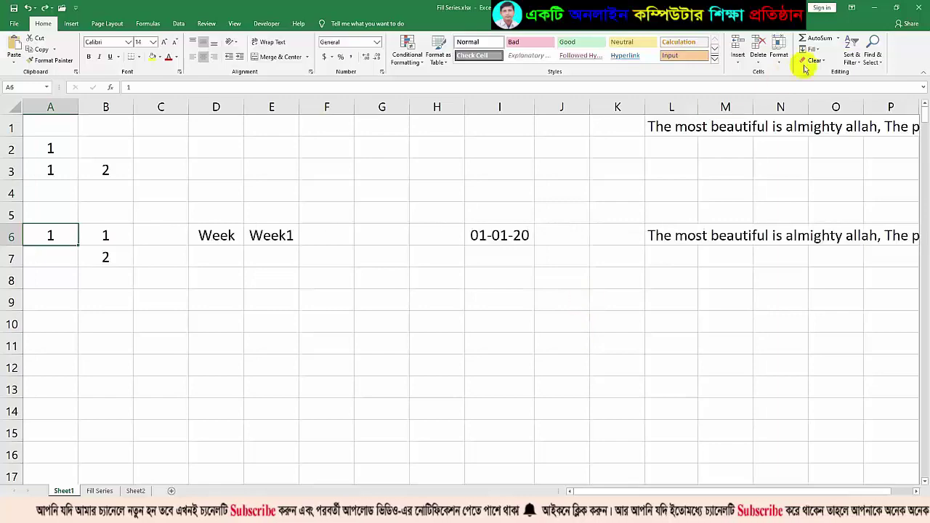
{"action": "left_click", "coordinate": [810, 48]}
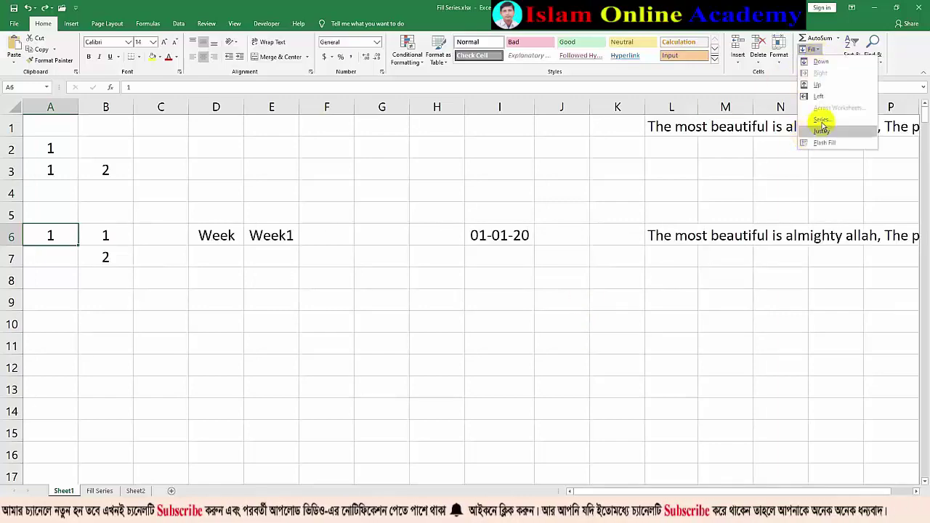
{"action": "left_click", "coordinate": [821, 120]}
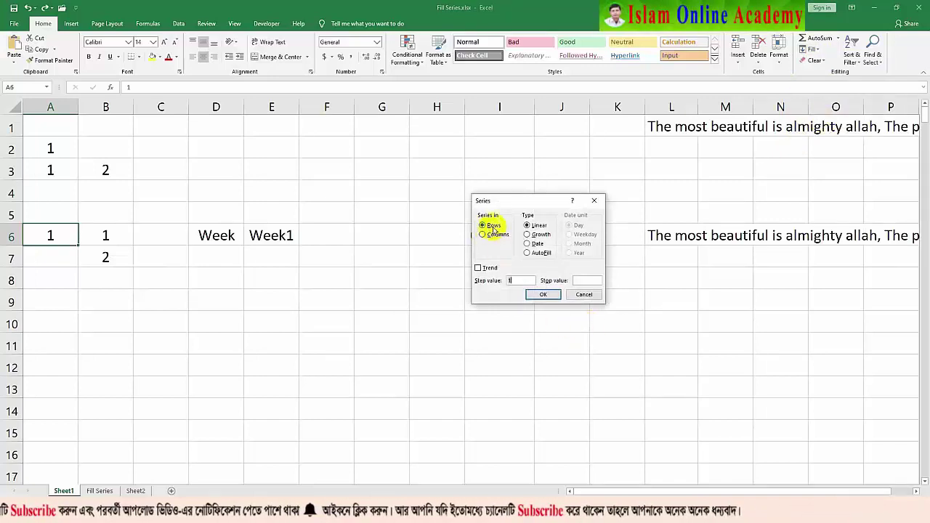
{"action": "left_click", "coordinate": [485, 234]}
{"action": "left_click", "coordinate": [581, 281]}
{"action": "type", "text": "100000"}
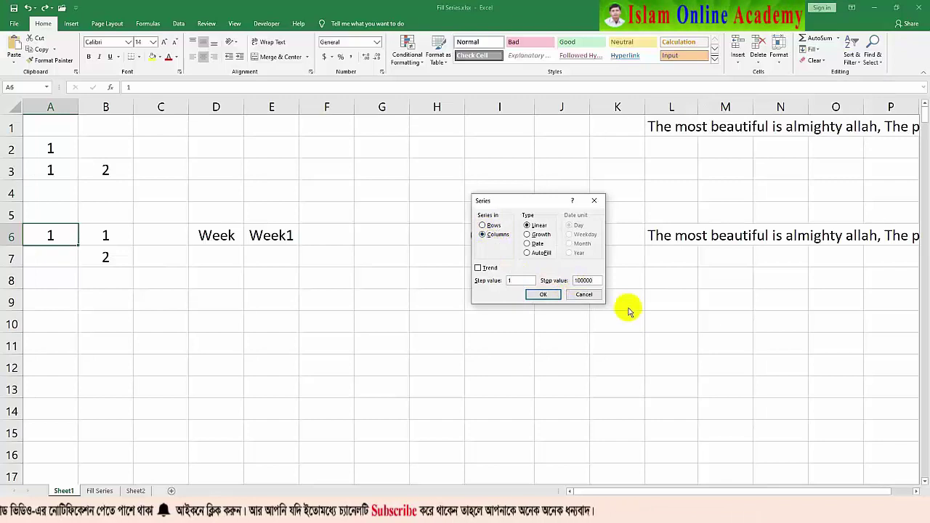
{"action": "left_click", "coordinate": [543, 294]}
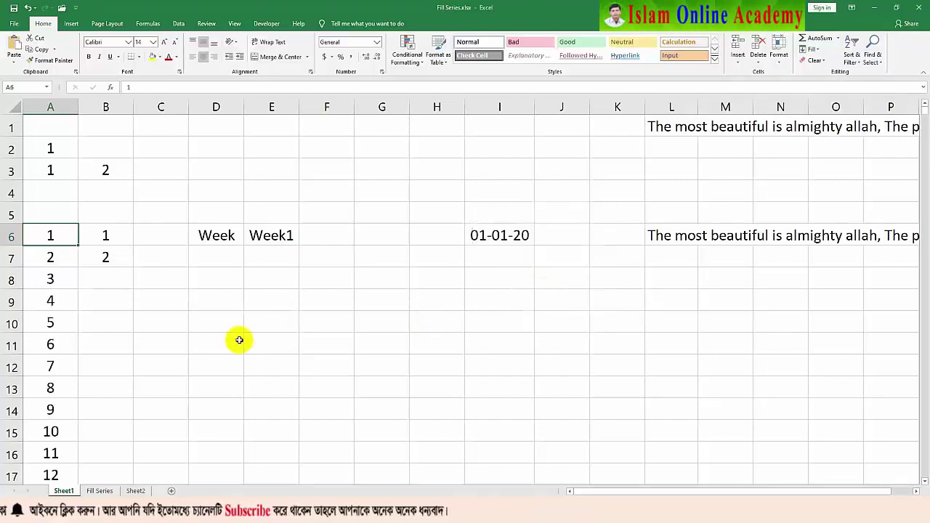
{"action": "key", "text": "ctrl+shift+Down"}
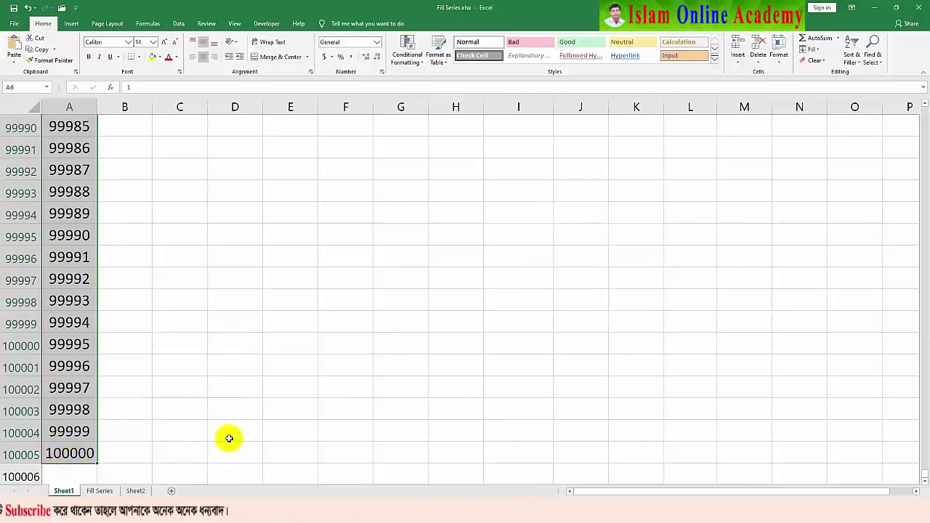
{"action": "key", "text": "ctrl+shift+Up"}
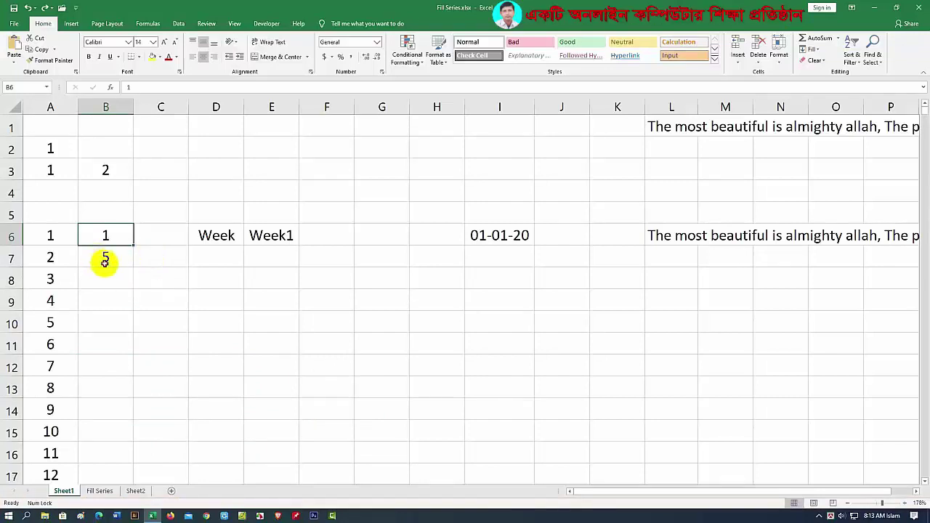
Fill column B down from B7's 5 in steps of 5 up to 500, then scroll to check
{"action": "left_click", "coordinate": [105, 262]}
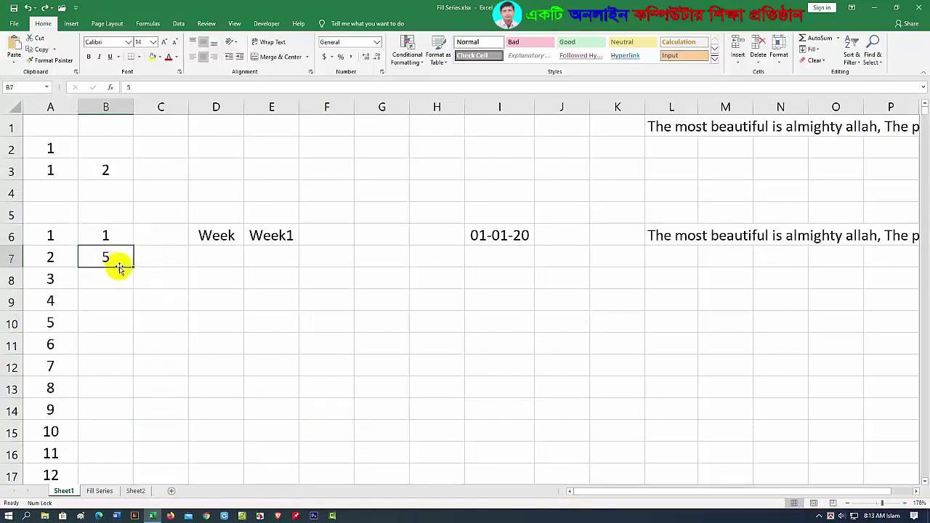
{"action": "left_click", "coordinate": [819, 52]}
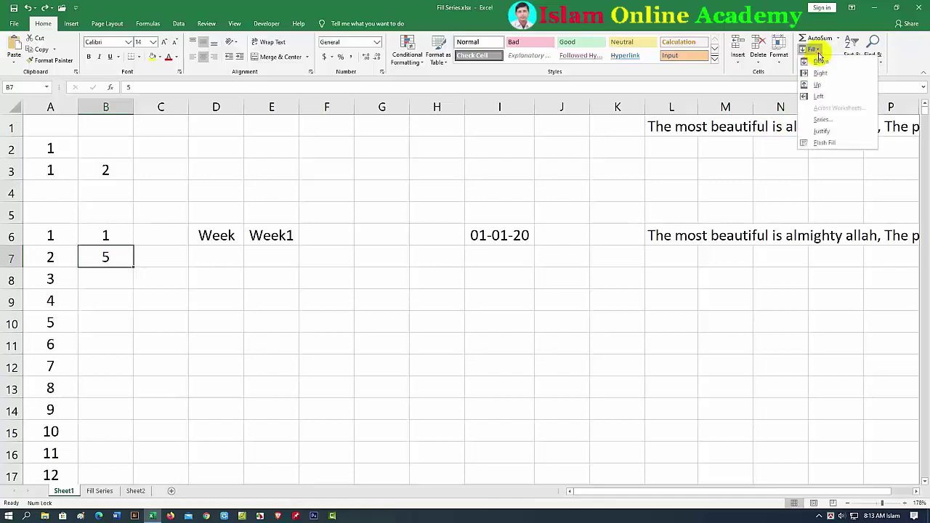
{"action": "left_click", "coordinate": [819, 121]}
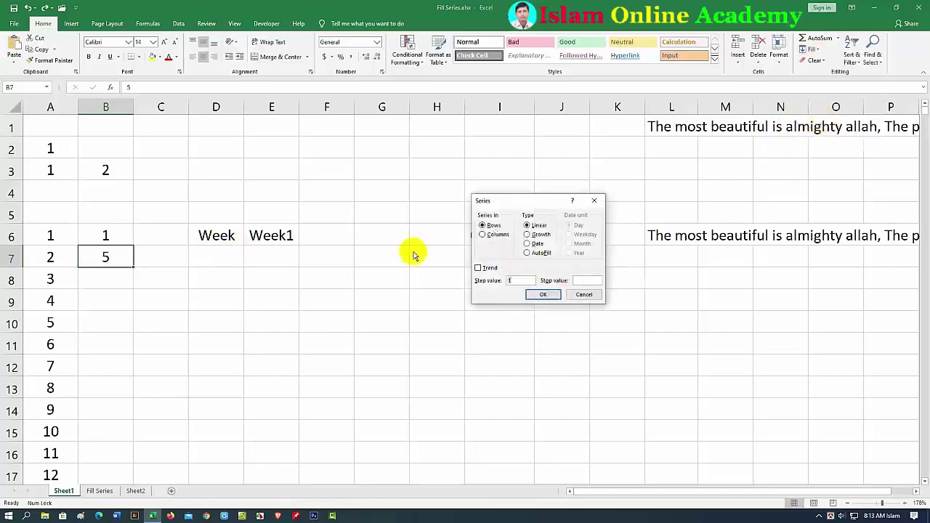
{"action": "left_click", "coordinate": [482, 235]}
{"action": "type", "text": "5"}
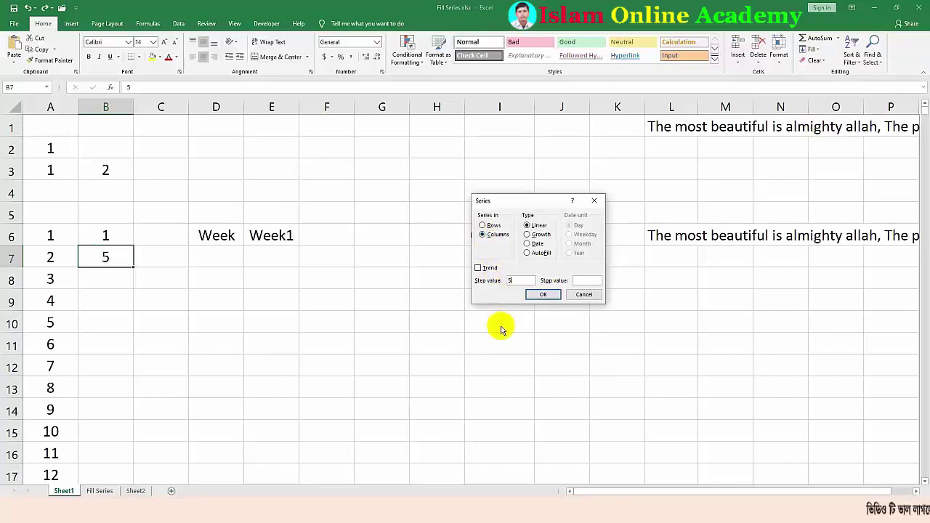
{"action": "key", "text": "Tab"}
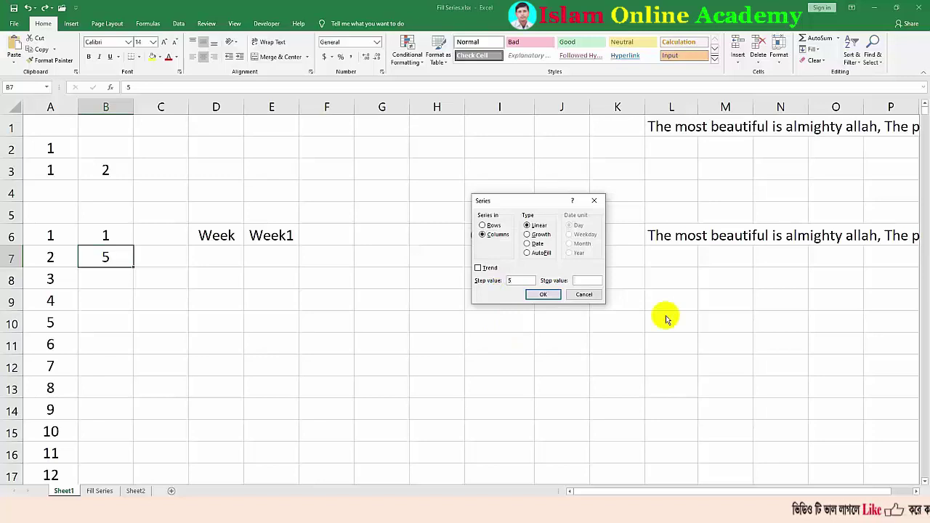
{"action": "type", "text": "500"}
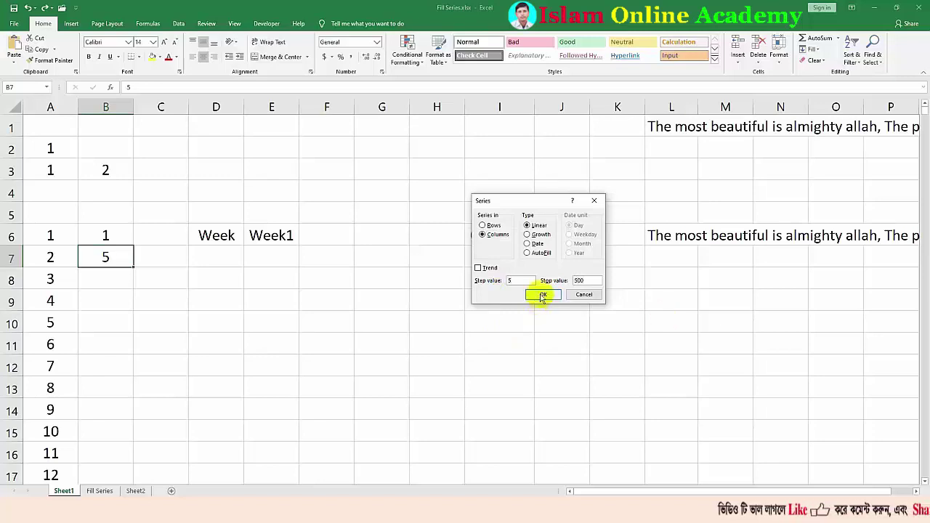
{"action": "left_click", "coordinate": [542, 294]}
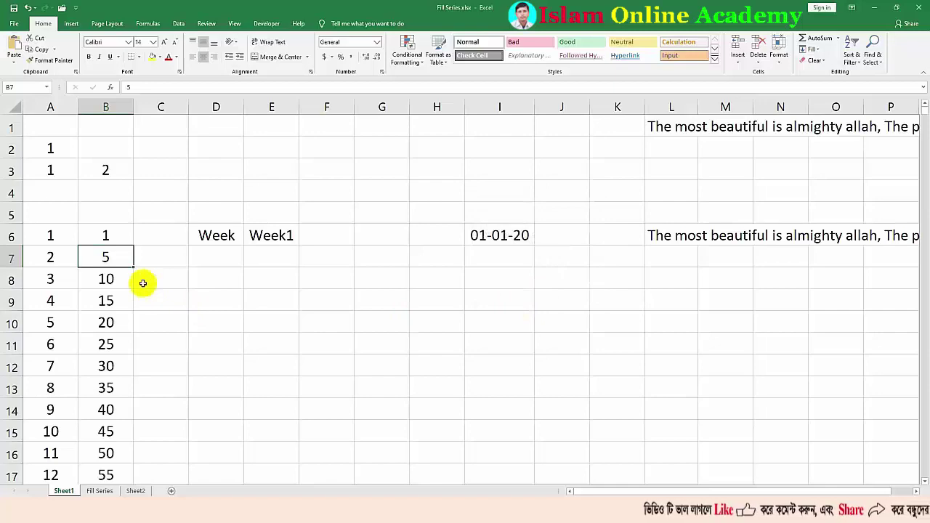
{"action": "scroll", "coordinate": [109, 379], "scroll_direction": "down", "scroll_amount": 20}
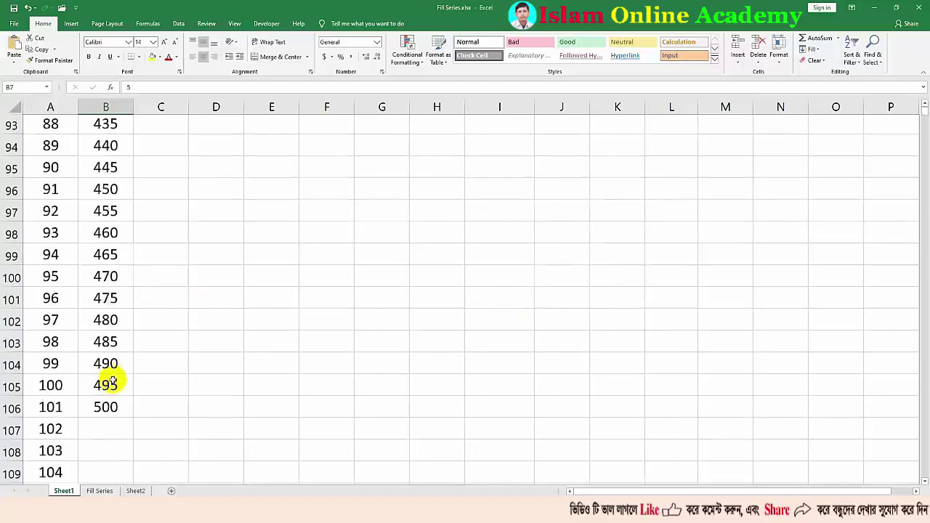
{"action": "scroll", "coordinate": [109, 380], "scroll_direction": "down", "scroll_amount": 12}
{"action": "scroll", "coordinate": [109, 380], "scroll_direction": "up", "scroll_amount": 16}
{"action": "scroll", "coordinate": [123, 363], "scroll_direction": "up", "scroll_amount": 20}
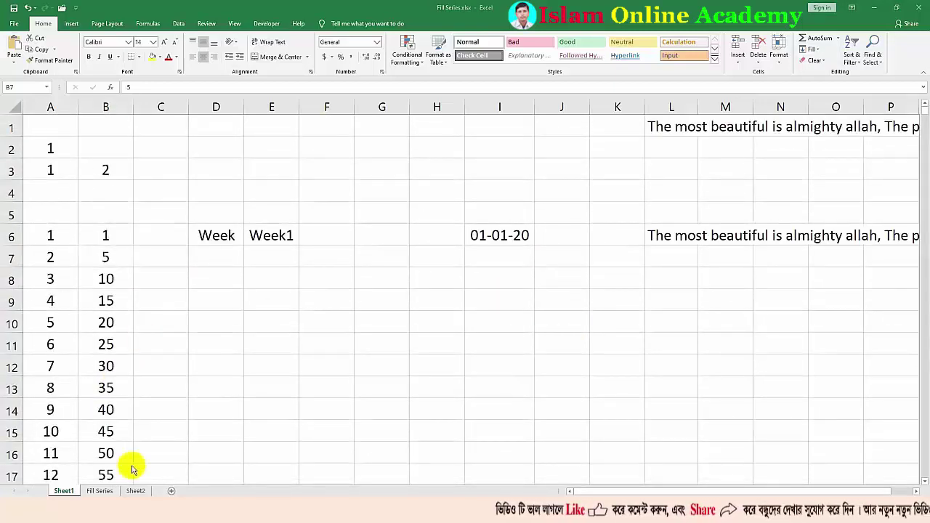
On the Fill Series sheet, fill Sunday–Friday below Saturday in B2, then undo
{"action": "left_click", "coordinate": [100, 491]}
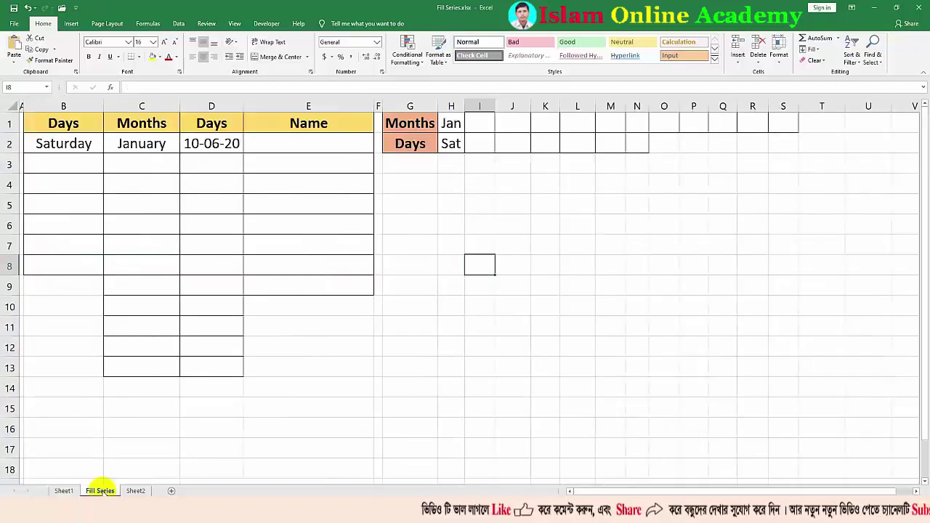
{"action": "left_click", "coordinate": [68, 145]}
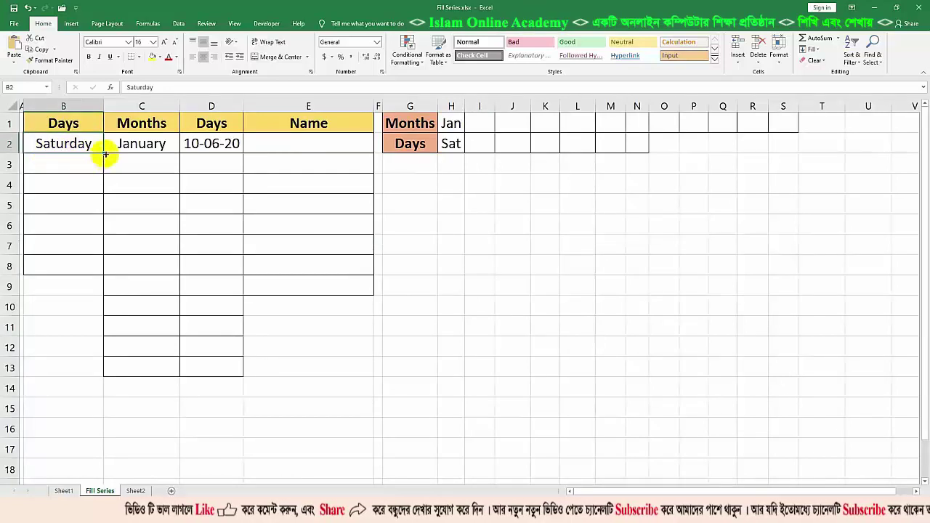
{"action": "left_click_drag", "start_coordinate": [104, 152], "coordinate": [95, 272]}
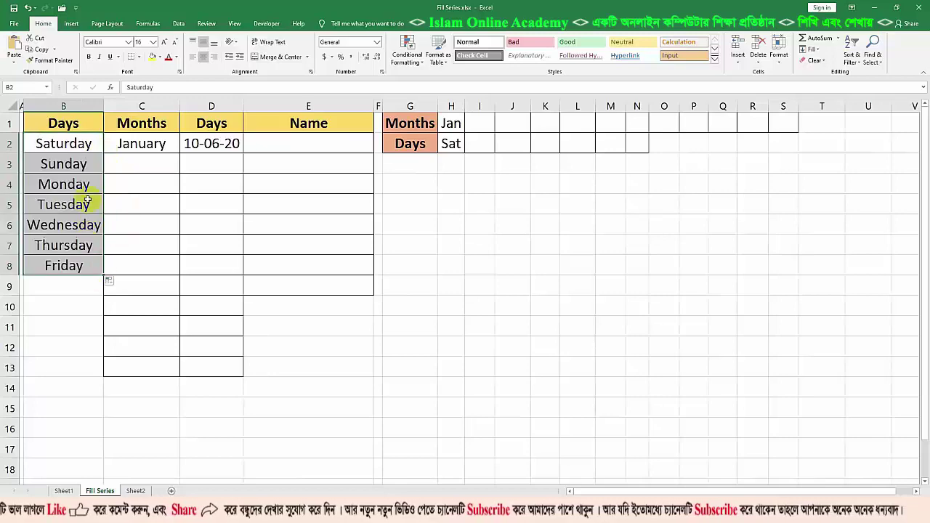
{"action": "key", "text": "ctrl+z"}
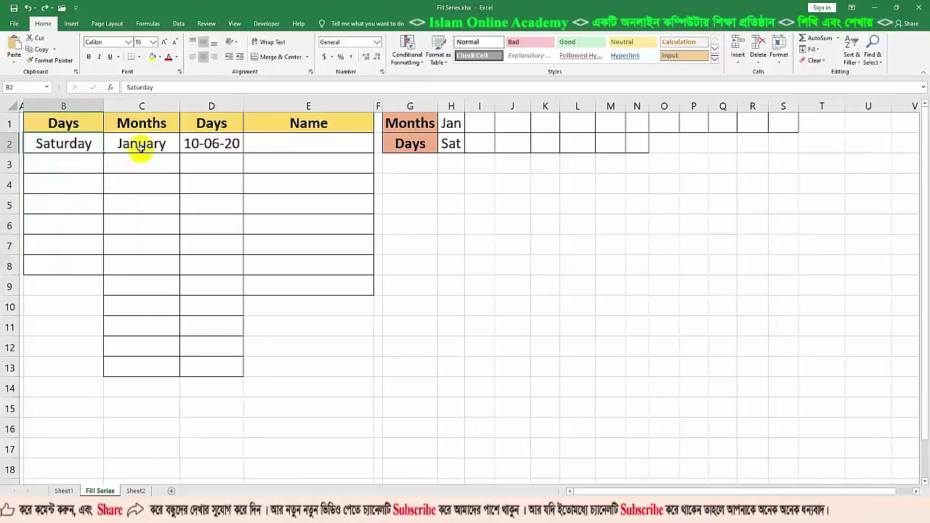
Fill February–December below January in C2, undo it, and reselect Saturday
{"action": "left_click", "coordinate": [141, 145]}
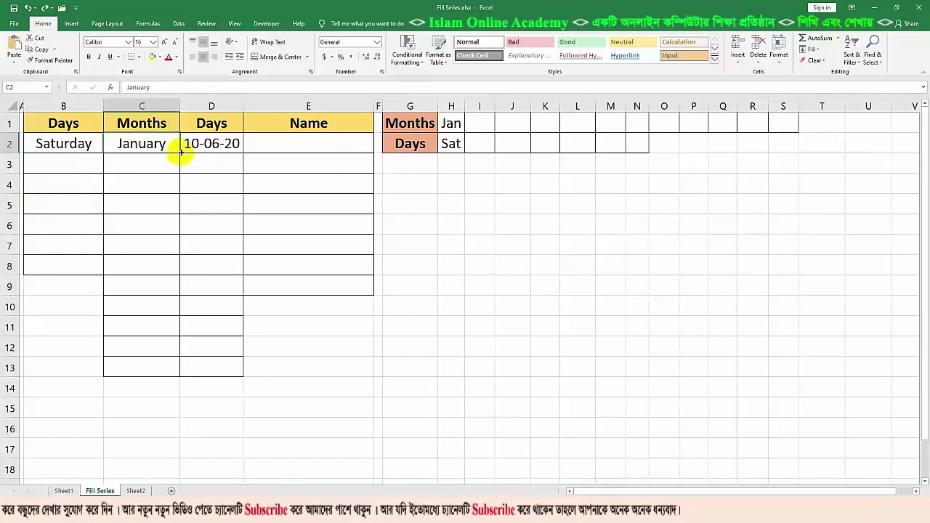
{"action": "left_click_drag", "start_coordinate": [180, 152], "coordinate": [177, 368]}
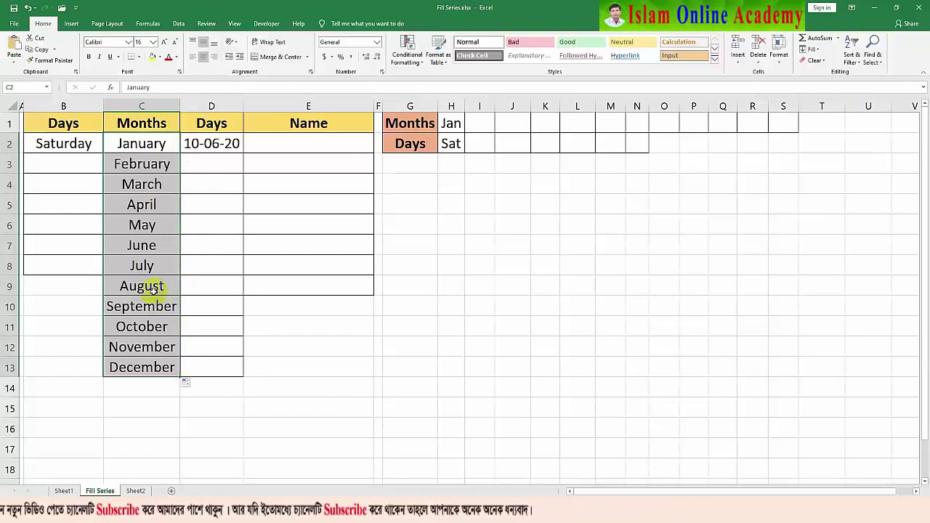
{"action": "key", "text": "ctrl+z"}
{"action": "left_click", "coordinate": [65, 145]}
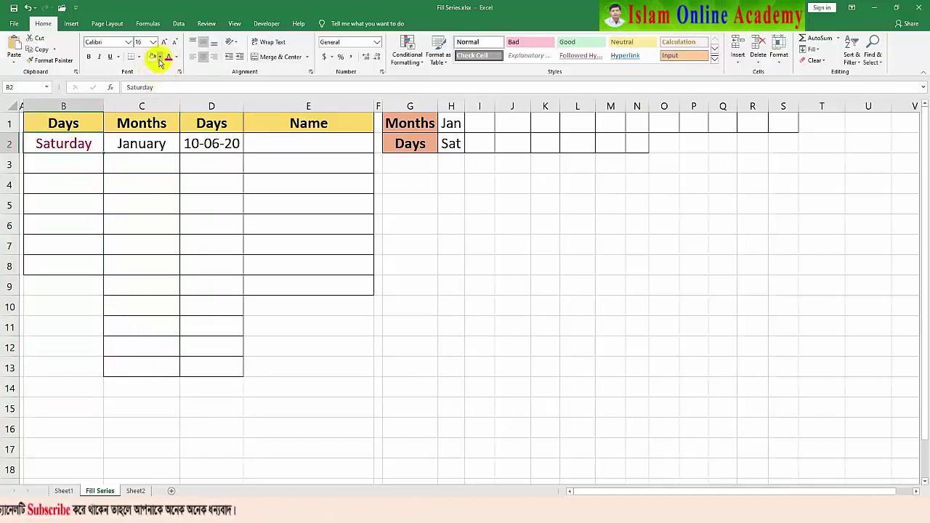
Give Saturday in B2 a yellow fill and fill Sunday through Friday below it
{"action": "left_click", "coordinate": [152, 58]}
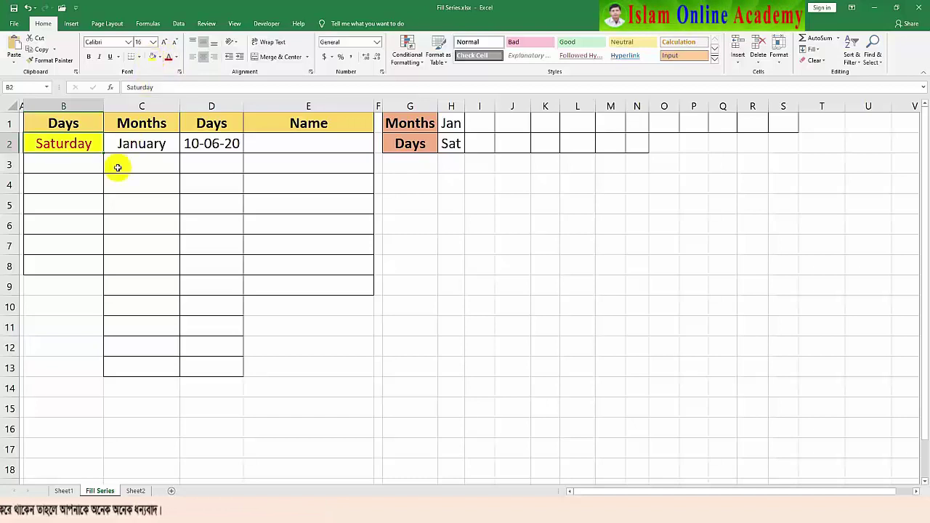
{"action": "left_click", "coordinate": [78, 163]}
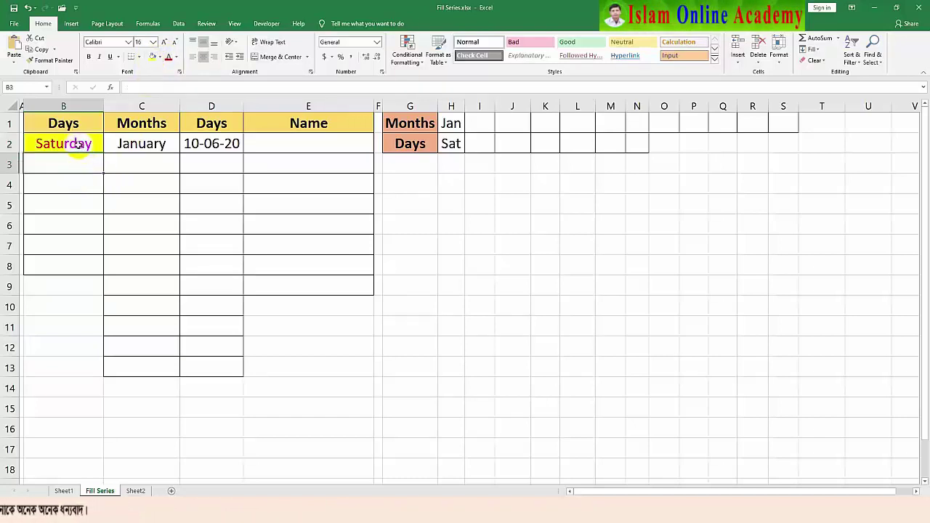
{"action": "left_click", "coordinate": [79, 144]}
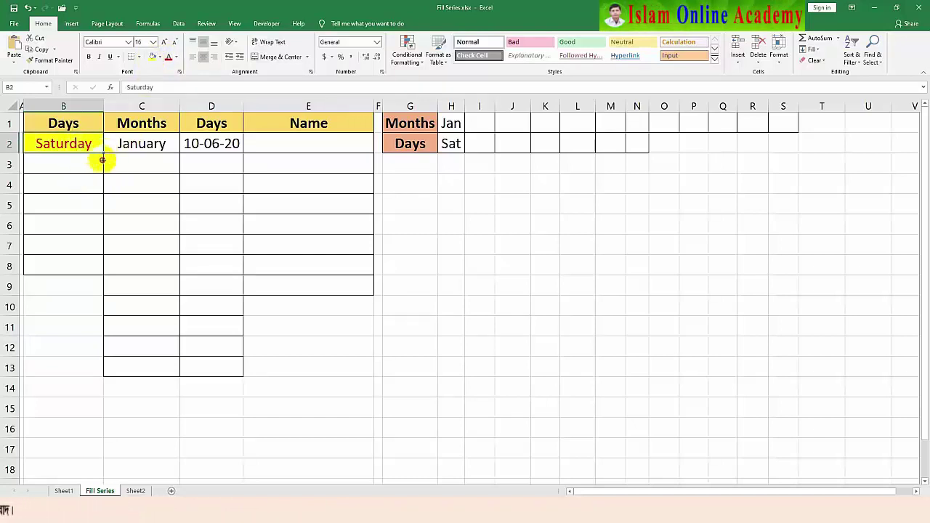
{"action": "left_click_drag", "start_coordinate": [103, 160], "coordinate": [98, 269]}
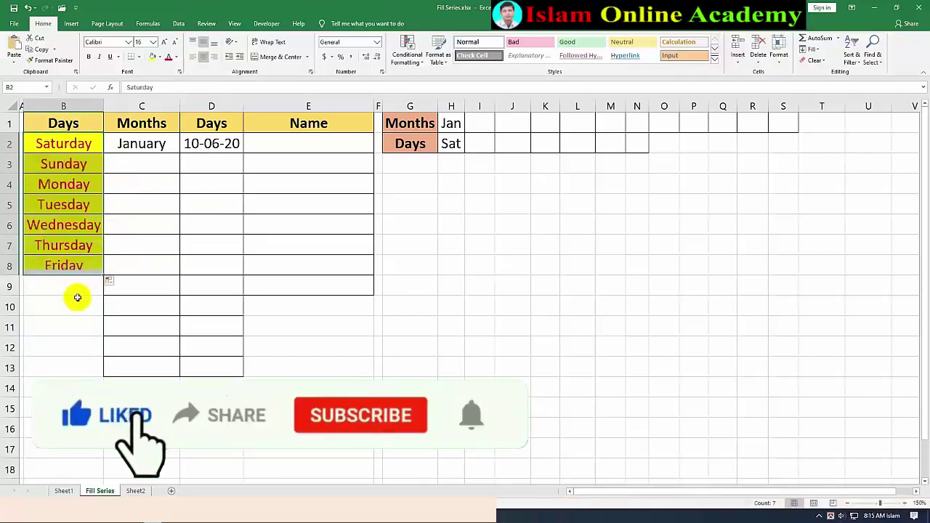
Try Fill Formatting Only, Fill Without Formatting and Fill Series on the day list, then undo
{"action": "left_click", "coordinate": [113, 283]}
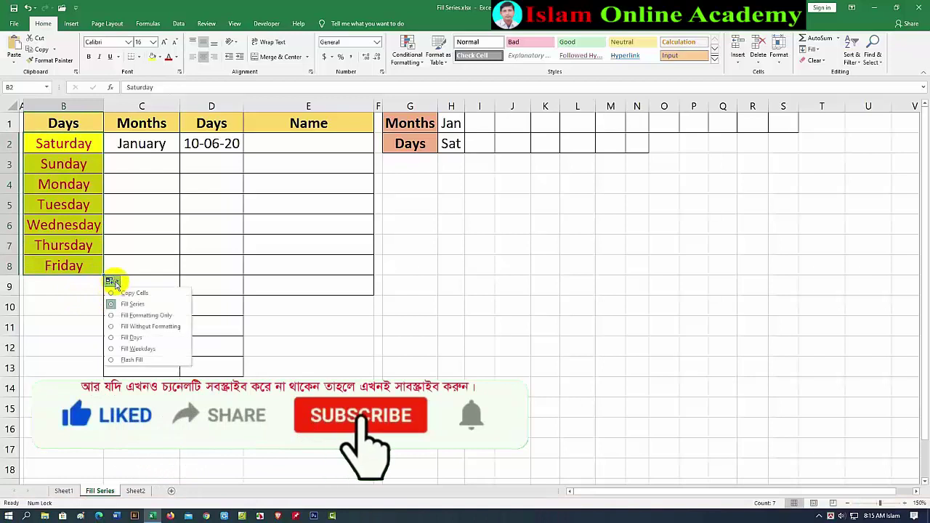
{"action": "left_click", "coordinate": [141, 315]}
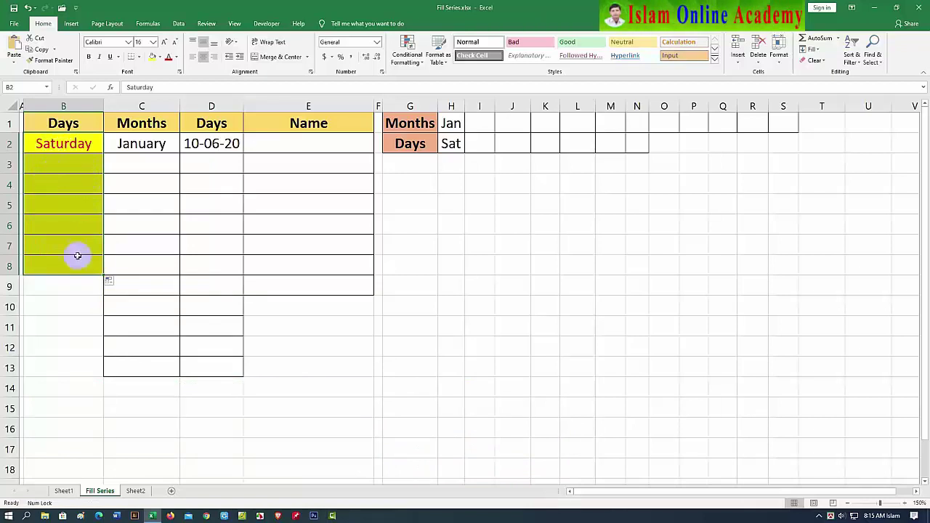
{"action": "left_click", "coordinate": [119, 282]}
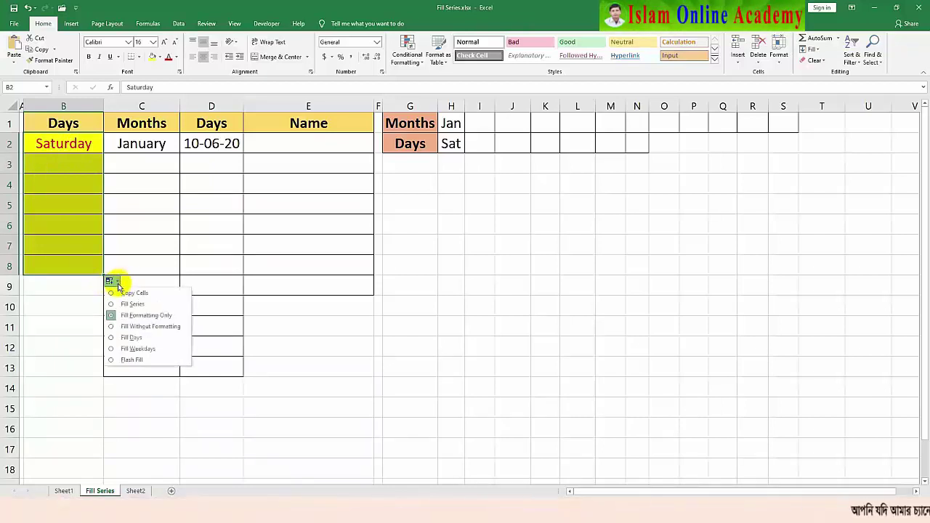
{"action": "left_click", "coordinate": [115, 326]}
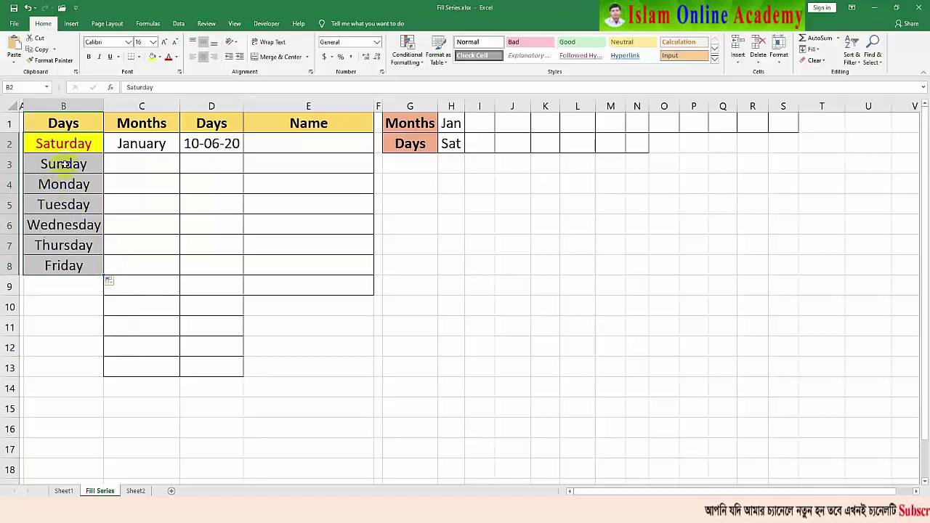
{"action": "left_click", "coordinate": [115, 283]}
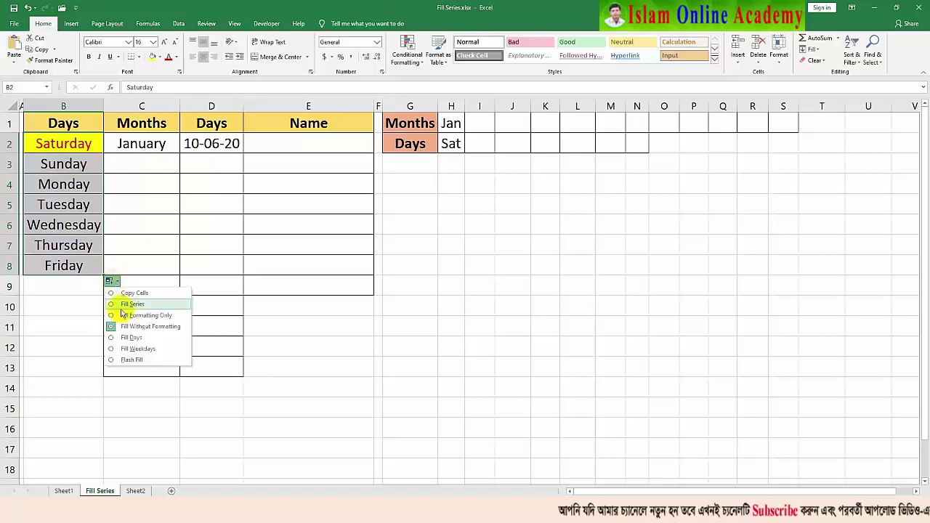
{"action": "left_click", "coordinate": [114, 305]}
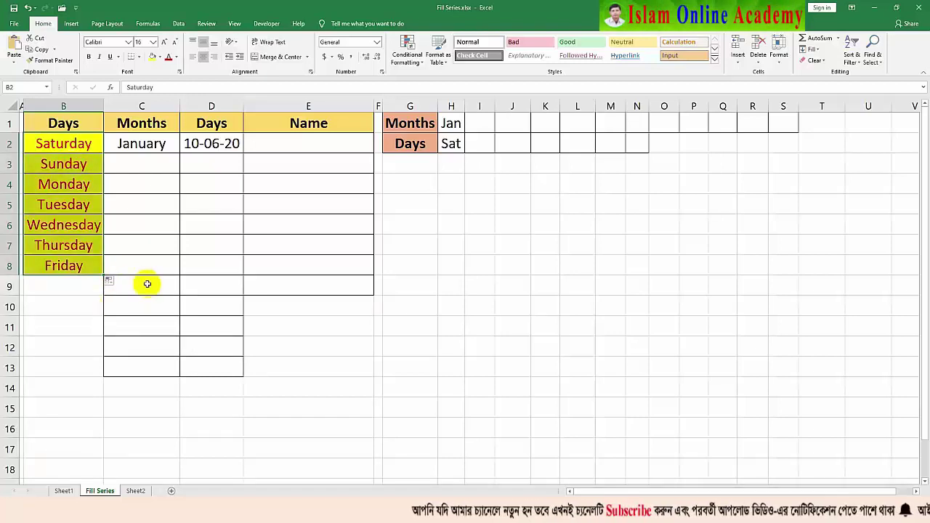
{"action": "key", "text": "ctrl+z"}
{"action": "key", "text": "ctrl+z"}
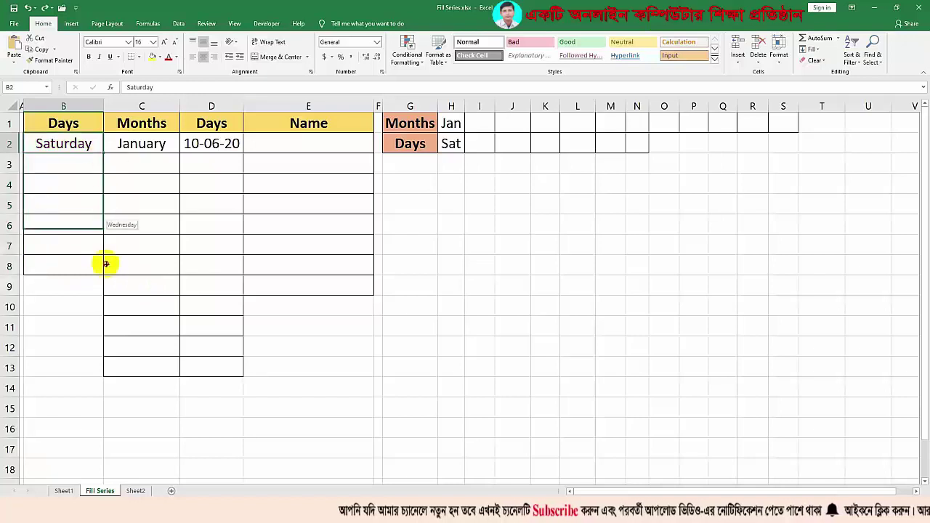
Fill Sunday–Friday down B3:B8, Feb–Dec across H1:S1, and Sun–Fri across H2:N2
{"action": "left_click_drag", "start_coordinate": [103, 153], "coordinate": [104, 269]}
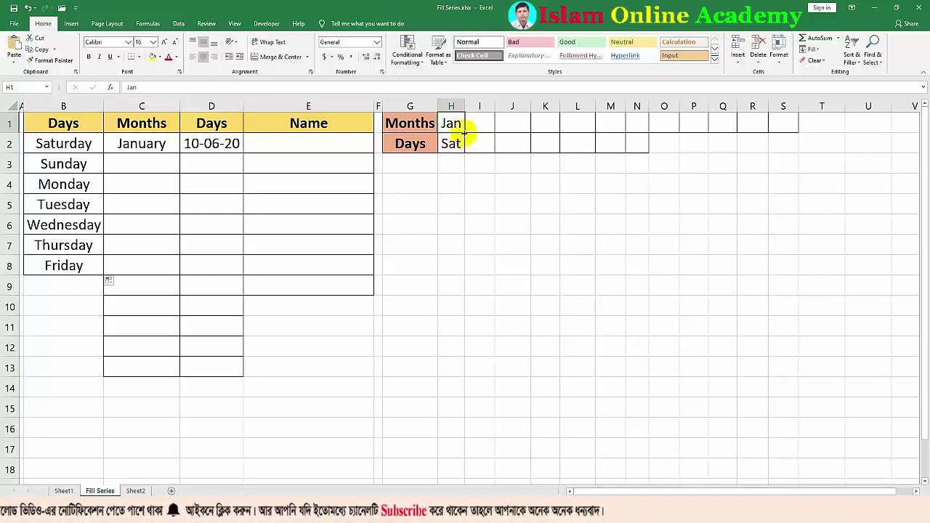
{"action": "left_click_drag", "start_coordinate": [463, 131], "coordinate": [775, 139]}
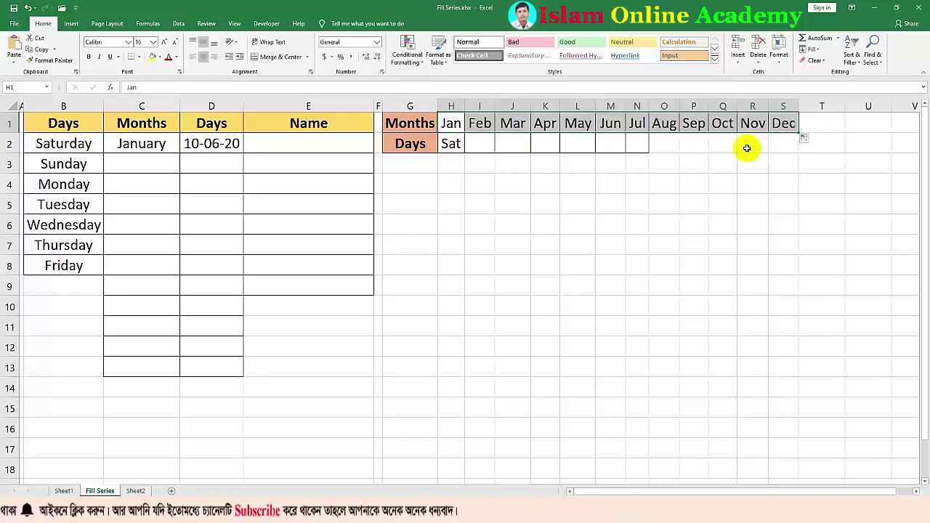
{"action": "left_click", "coordinate": [449, 142]}
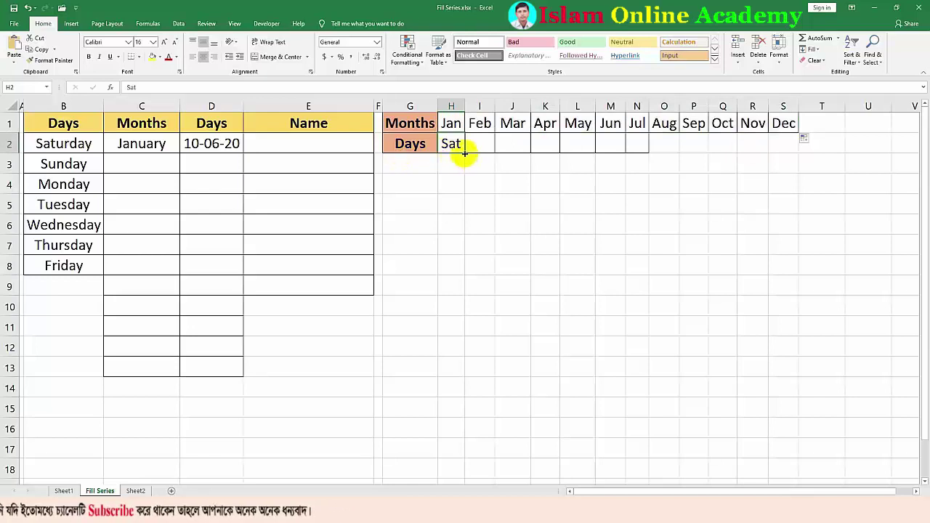
{"action": "left_click_drag", "start_coordinate": [464, 153], "coordinate": [643, 154]}
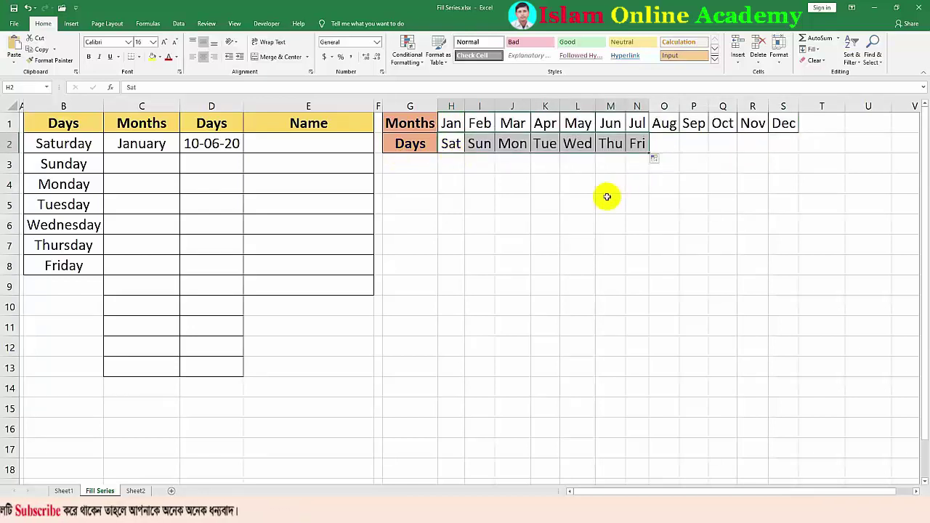
{"action": "left_click", "coordinate": [211, 146]}
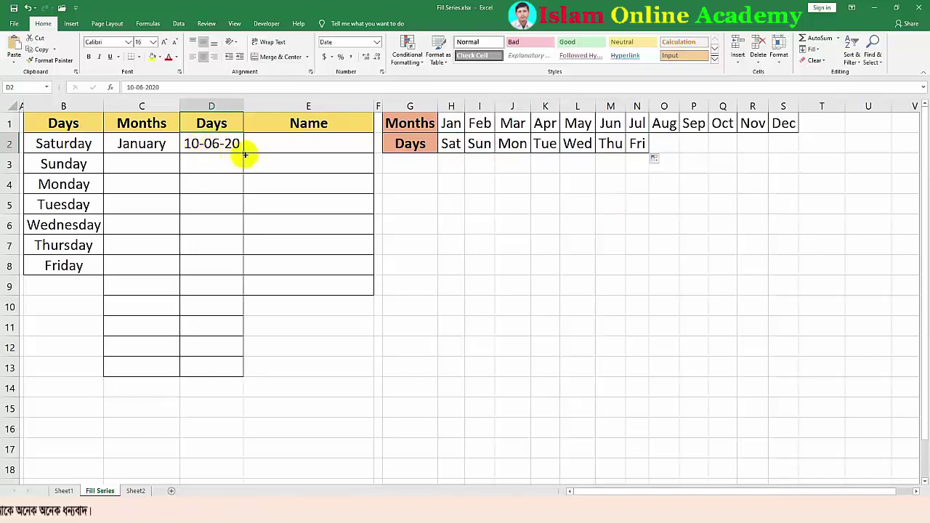
Drag D2's date down to D13 for daily dates to 21-06-20, then view and close the Series dialog
{"action": "left_click_drag", "start_coordinate": [243, 151], "coordinate": [243, 372]}
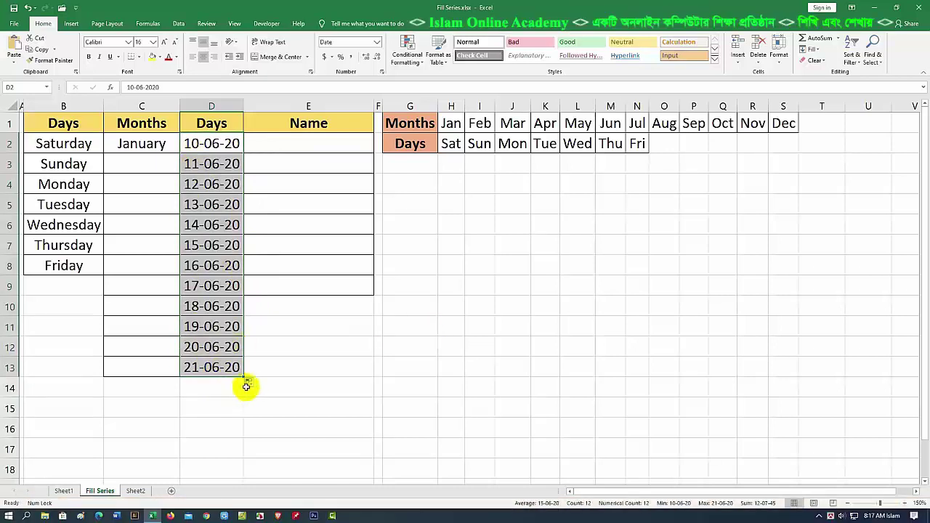
{"action": "left_click", "coordinate": [817, 52]}
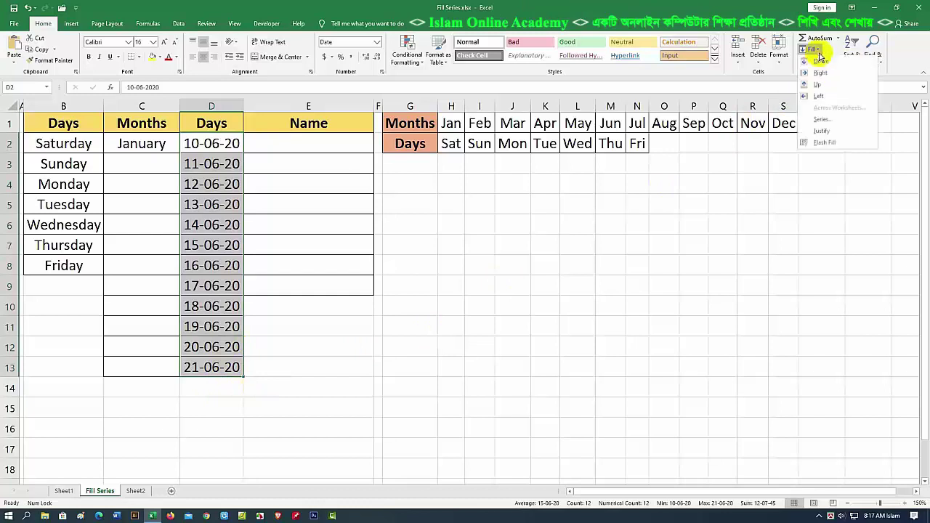
{"action": "left_click", "coordinate": [821, 119]}
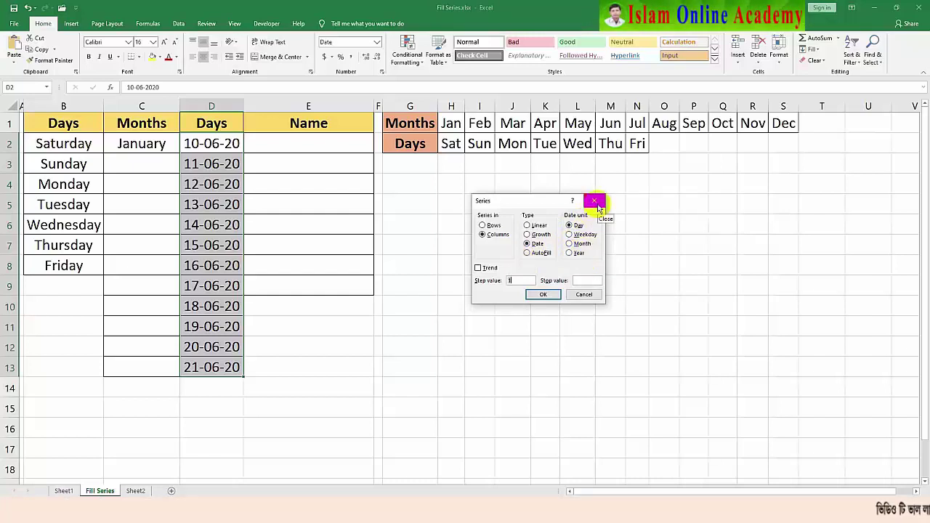
{"action": "left_click", "coordinate": [594, 201]}
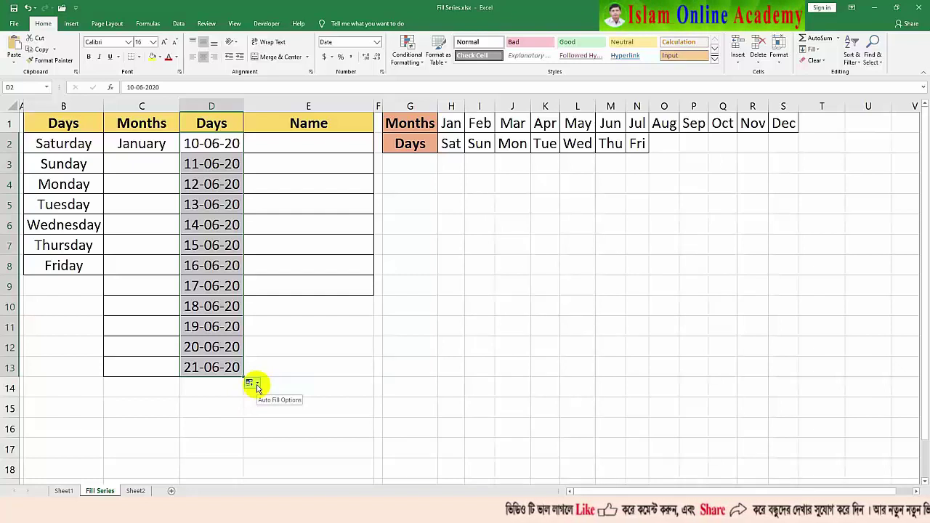
Switch the D2:D13 dates to weekdays, then months, then yearly steps ending at 10-06-31
{"action": "left_click", "coordinate": [256, 388]}
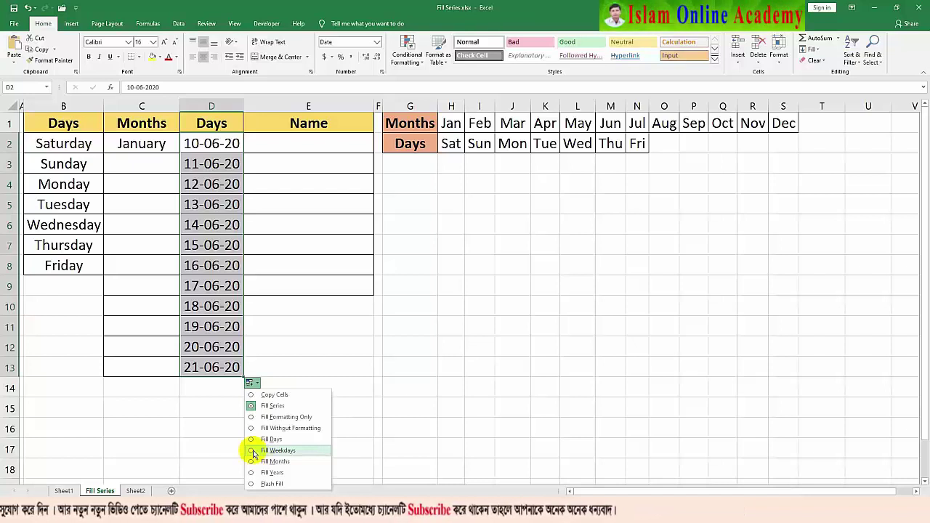
{"action": "left_click", "coordinate": [278, 450]}
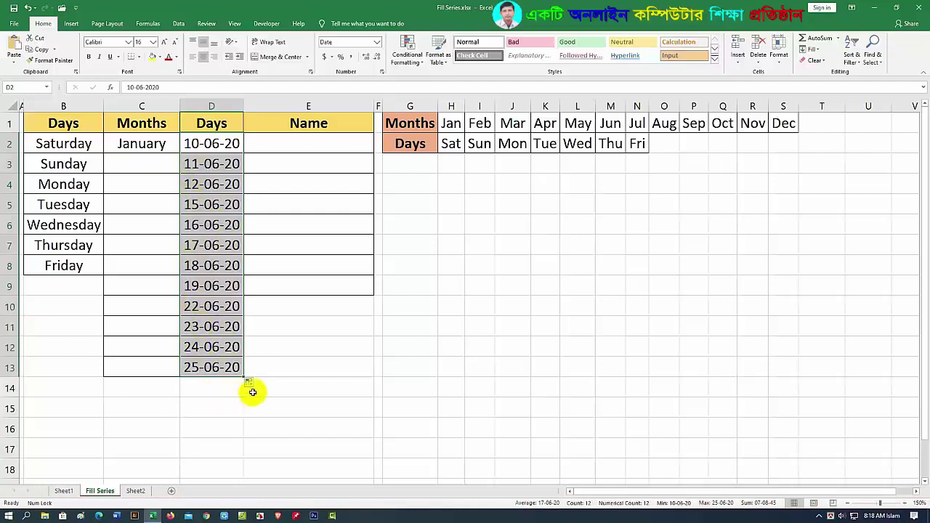
{"action": "left_click", "coordinate": [250, 382]}
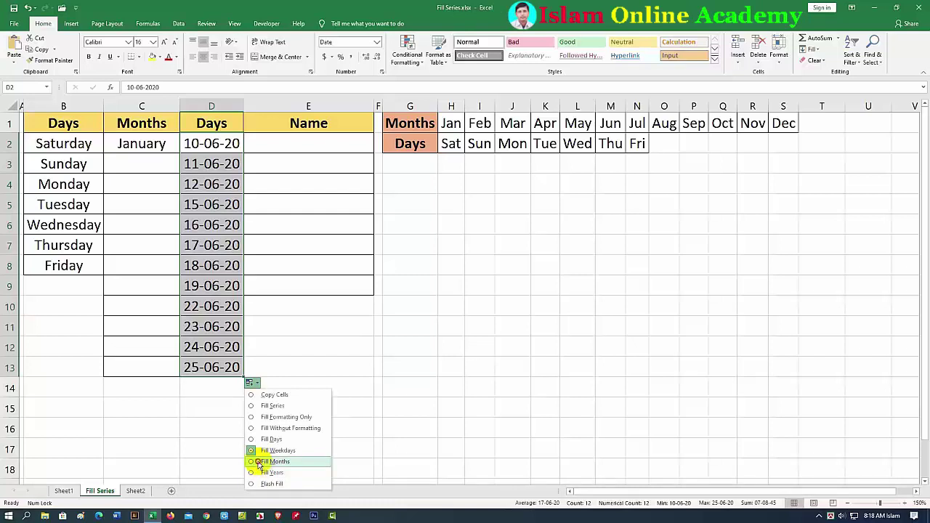
{"action": "left_click", "coordinate": [258, 462]}
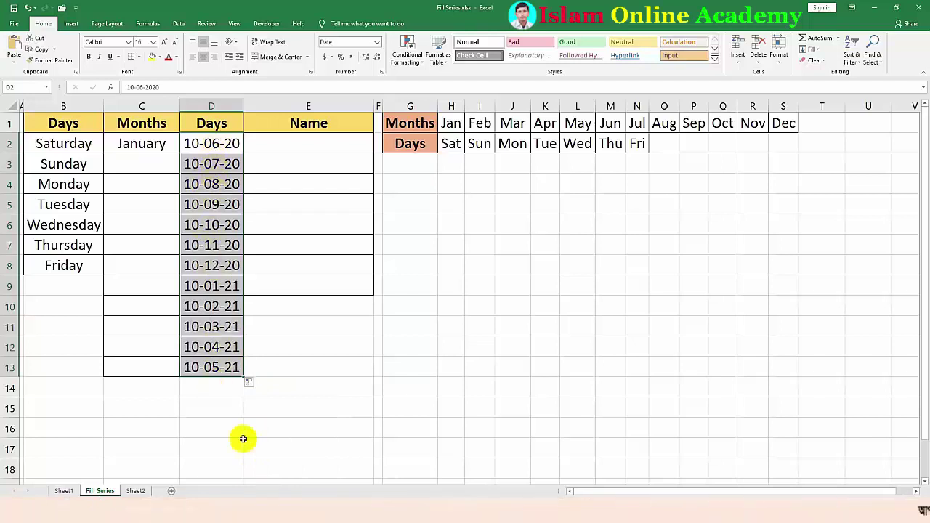
{"action": "left_click", "coordinate": [256, 384]}
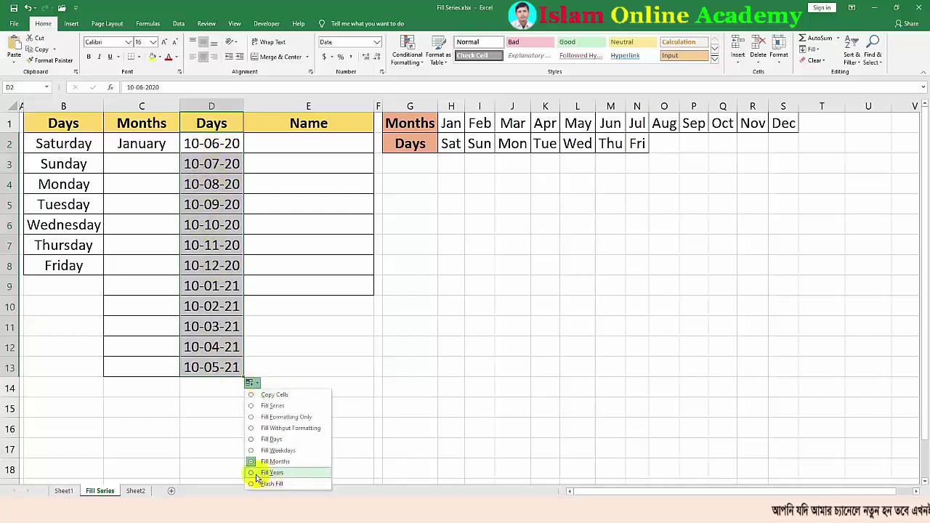
{"action": "left_click", "coordinate": [256, 475]}
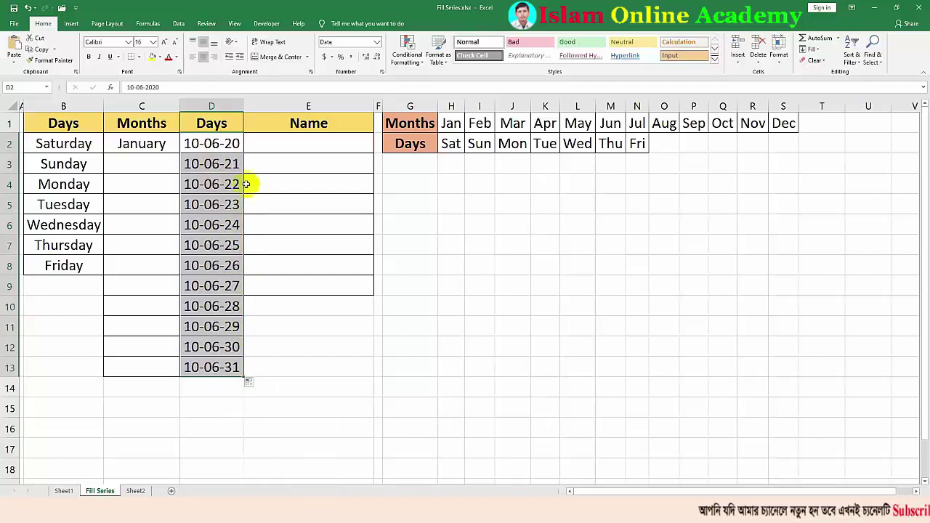
{"action": "left_click", "coordinate": [252, 383]}
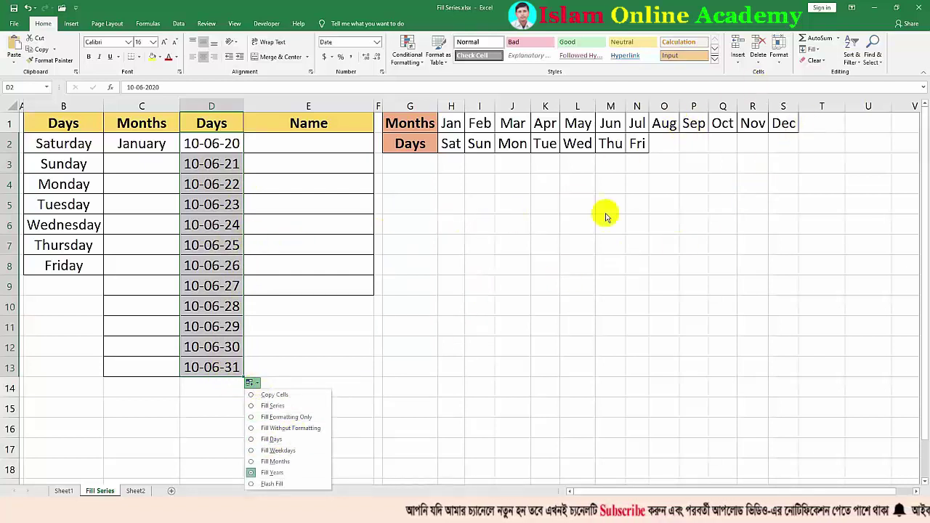
Accept the Fill Series dialog on column D, leaving only 01-07-20 in D2
{"action": "left_click", "coordinate": [816, 50]}
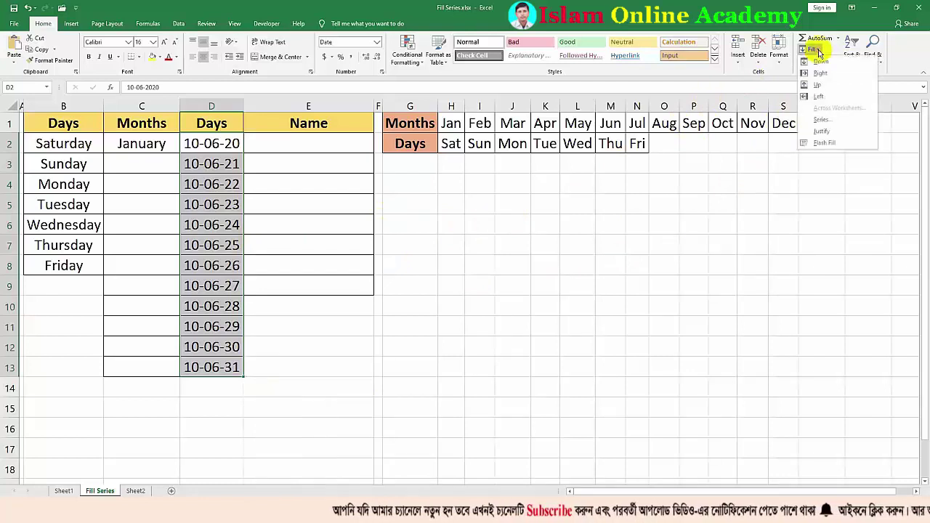
{"action": "left_click", "coordinate": [822, 120]}
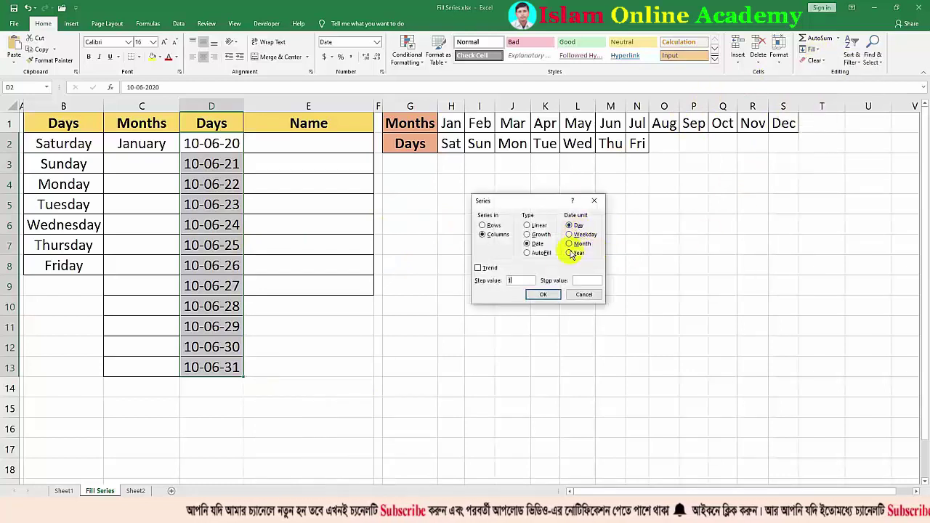
{"action": "left_click", "coordinate": [545, 294]}
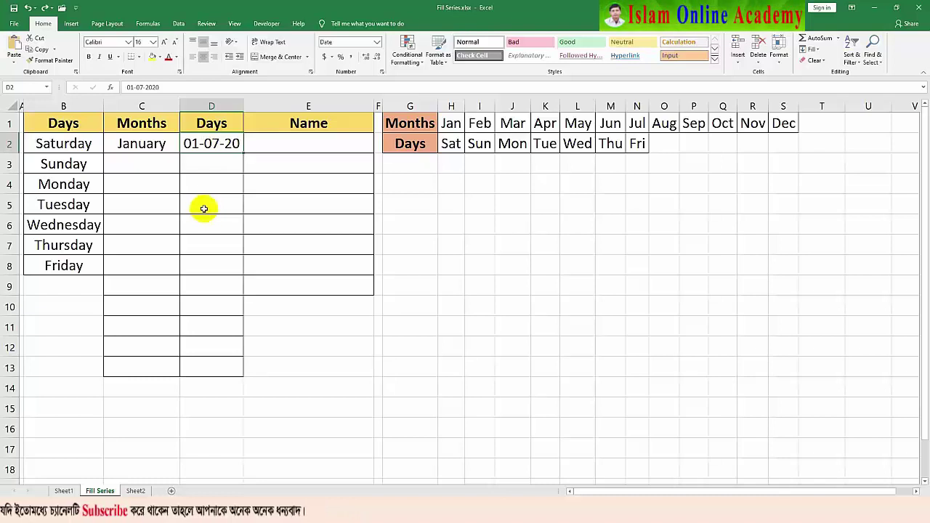
Edit D2's month digits to 01 so the date reads 01-01-20
{"action": "double_click", "coordinate": [239, 144]}
{"action": "left_click_drag", "start_coordinate": [202, 143], "coordinate": [215, 143]}
{"action": "type", "text": "01"}
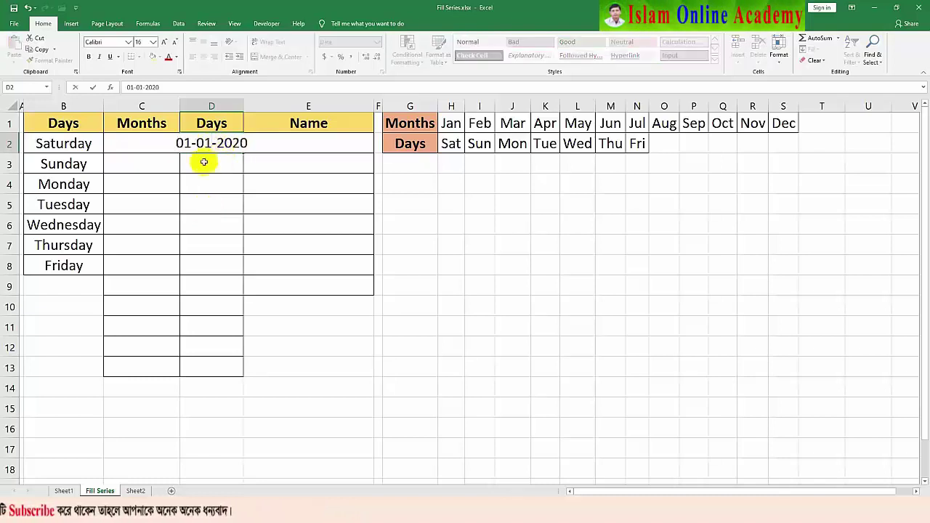
{"action": "left_click", "coordinate": [220, 179]}
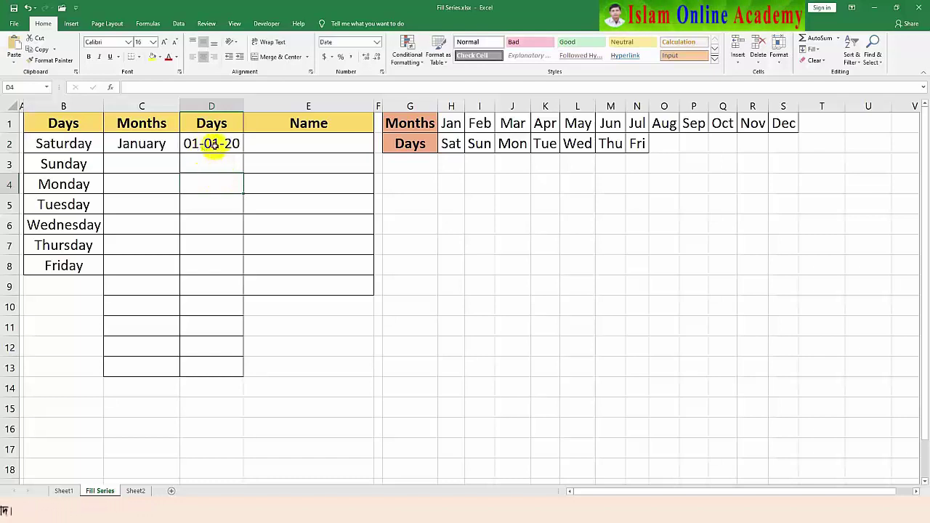
{"action": "left_click", "coordinate": [212, 145]}
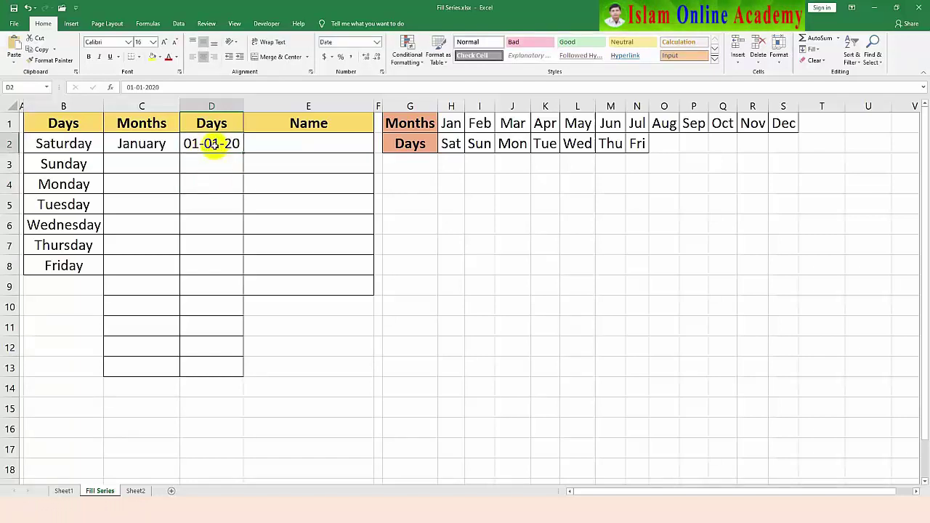
{"action": "left_click", "coordinate": [814, 50]}
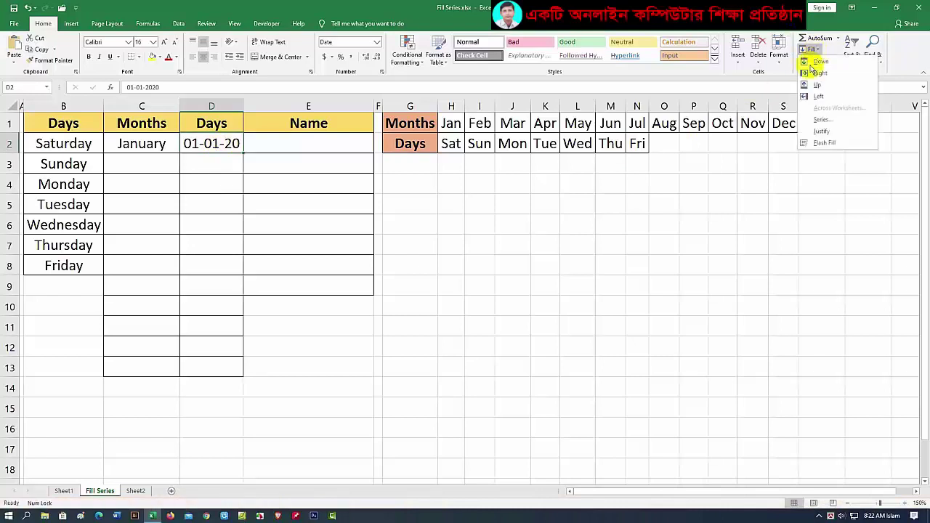
{"action": "left_click", "coordinate": [816, 120]}
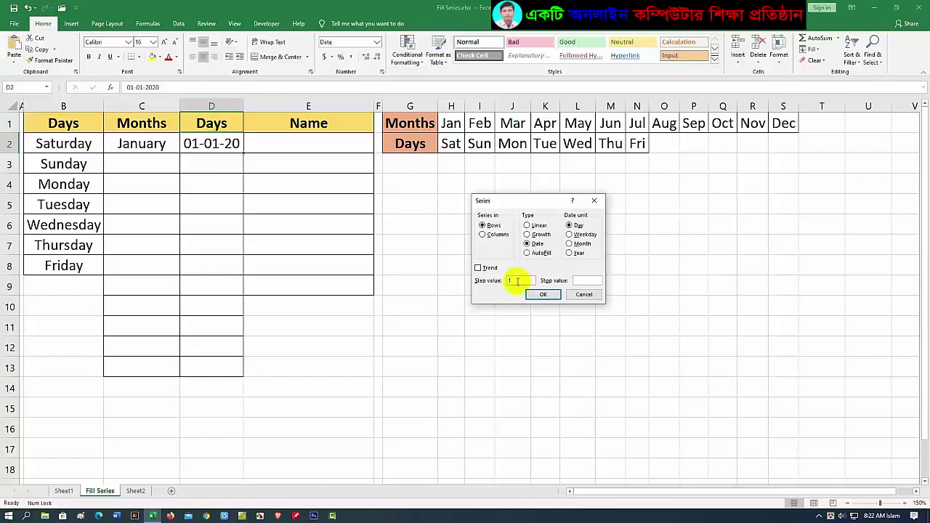
{"action": "left_click", "coordinate": [579, 280]}
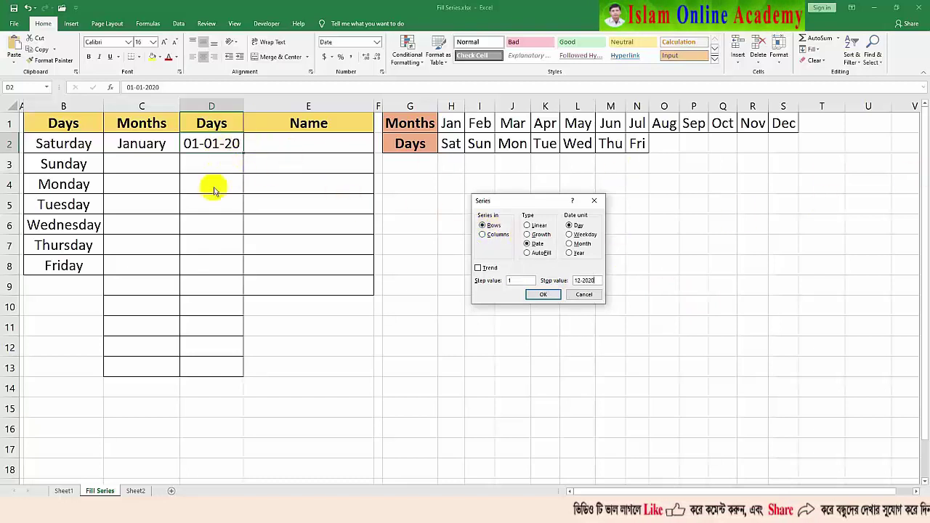
{"action": "left_click", "coordinate": [483, 234]}
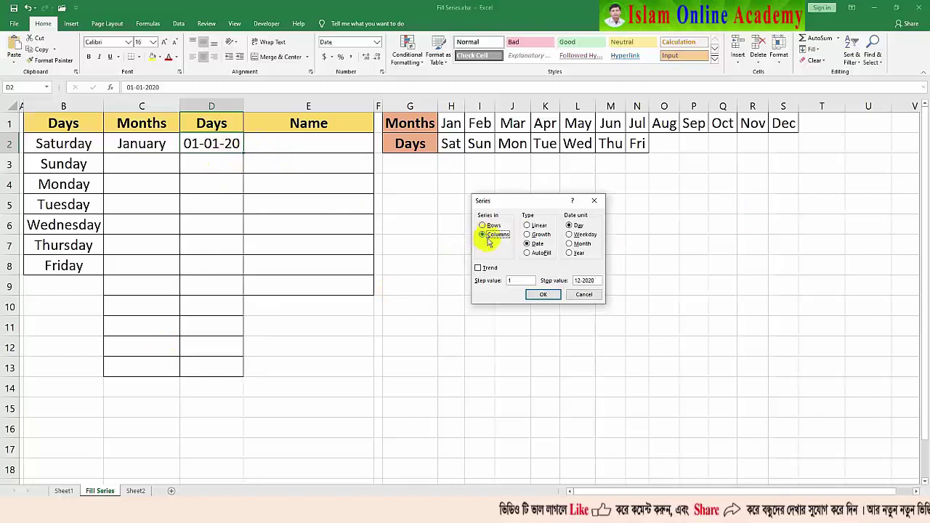
{"action": "left_click", "coordinate": [543, 295]}
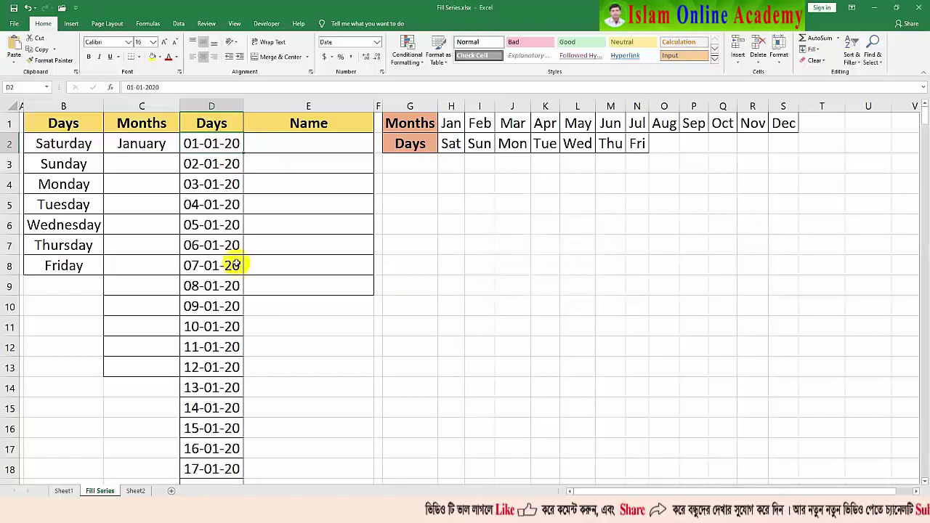
{"action": "key", "text": "ctrl+shift+Down"}
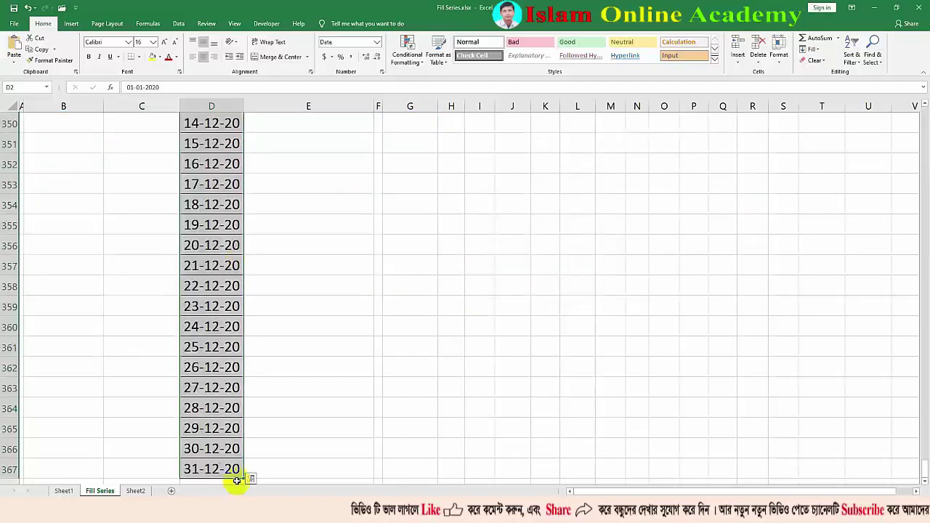
{"action": "key", "text": "ctrl+BackSpace"}
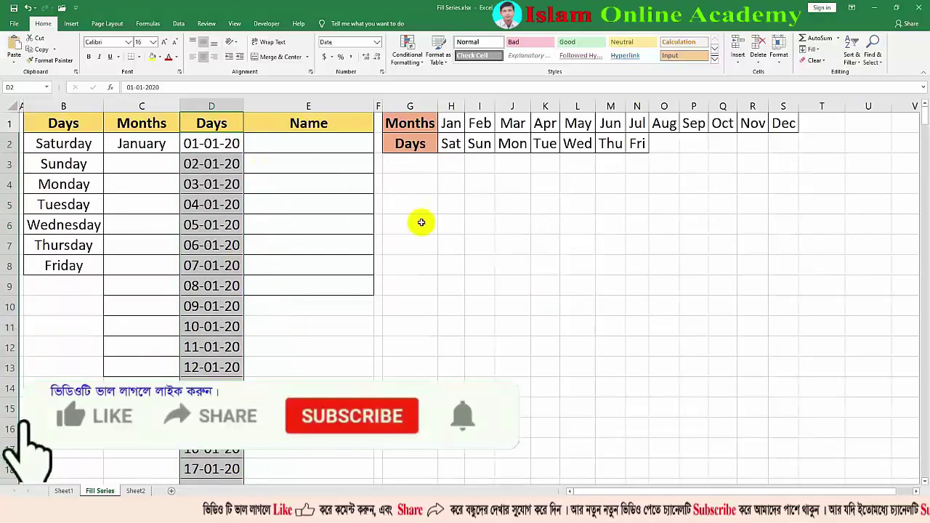
{"action": "left_click", "coordinate": [421, 223]}
{"action": "key", "text": "ctrl+z"}
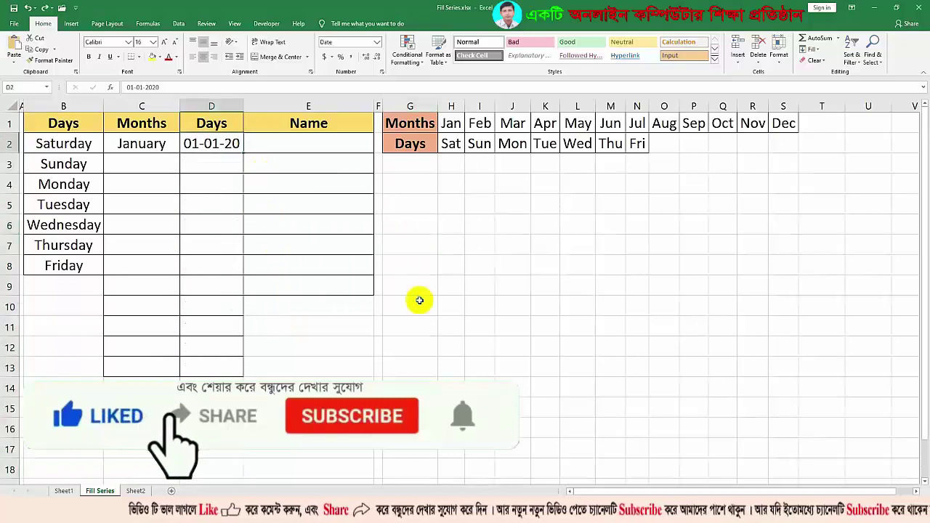
{"action": "left_click", "coordinate": [430, 294]}
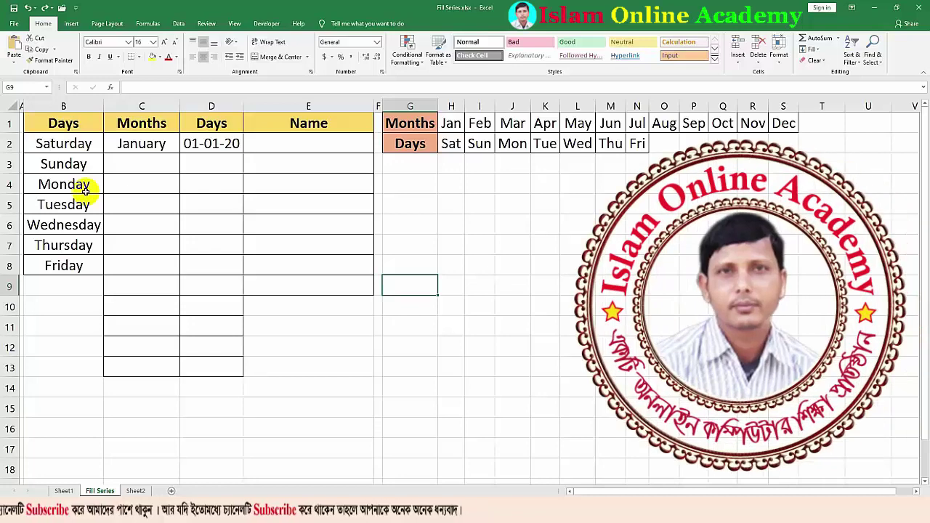
{"action": "left_click", "coordinate": [298, 146]}
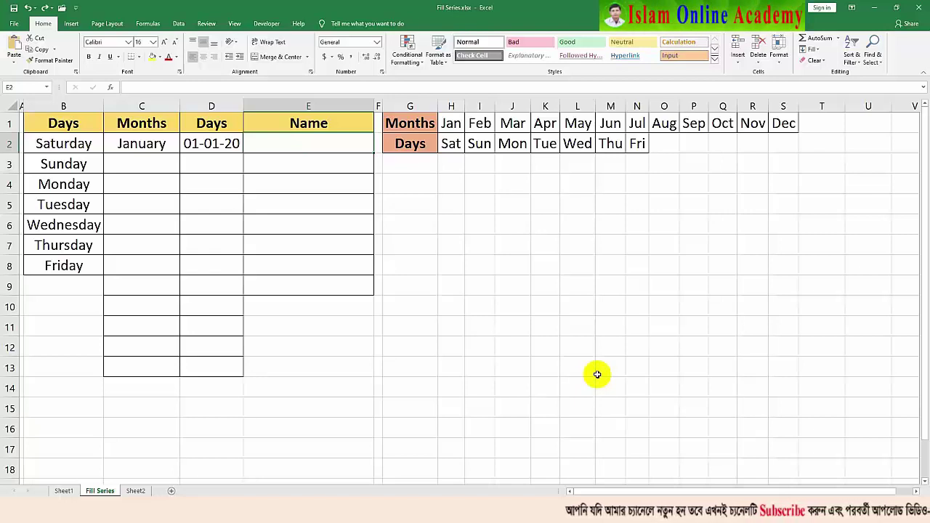
Enter a name in E2, fill it down to E9, then undo that fill
{"action": "type", "text": "Rafiqul Islam"}
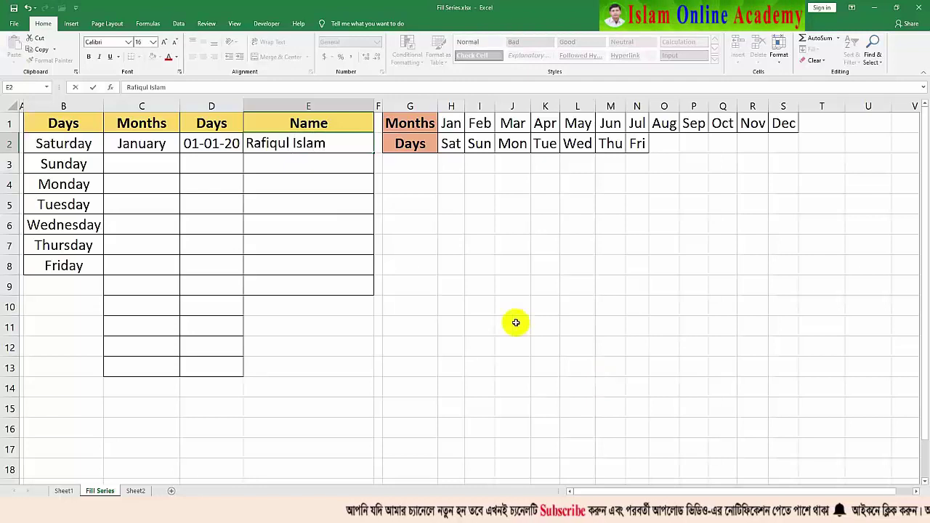
{"action": "left_click", "coordinate": [341, 171]}
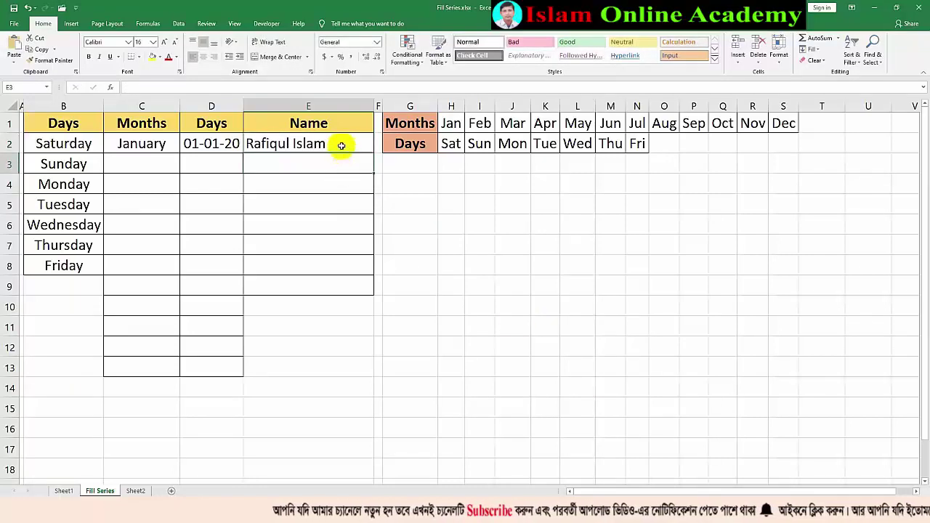
{"action": "left_click", "coordinate": [339, 144]}
{"action": "left_click_drag", "start_coordinate": [372, 153], "coordinate": [369, 286]}
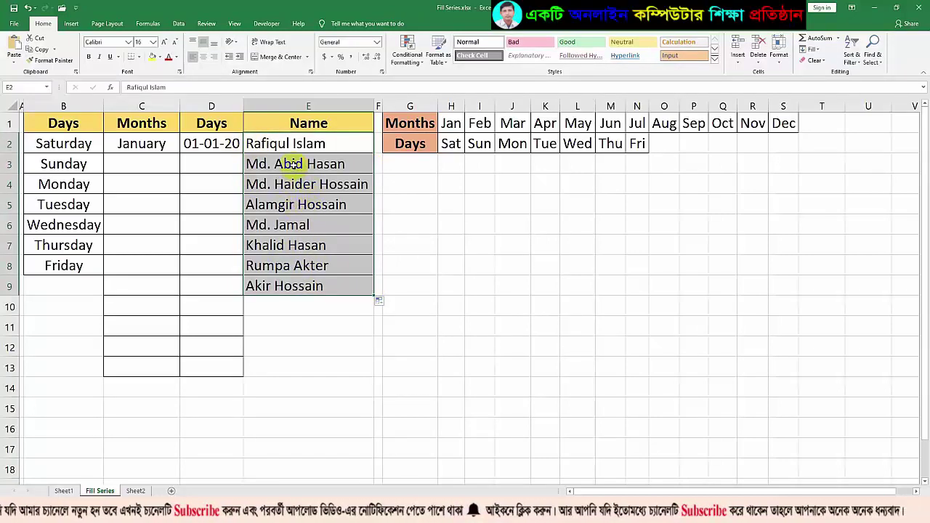
{"action": "key", "text": "ctrl+z"}
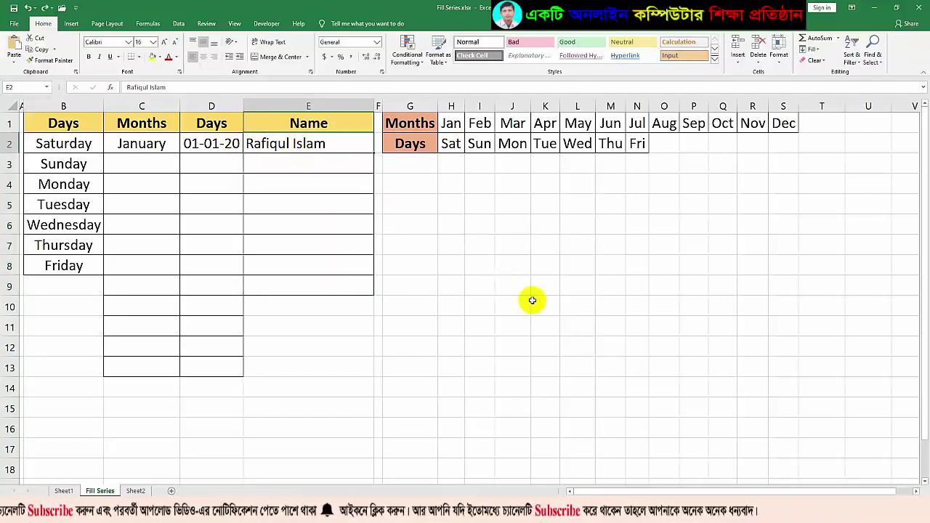
Enter Napa in E2, fill down the medicine list to Histasin, and clear E9
{"action": "type", "text": "Napa"}
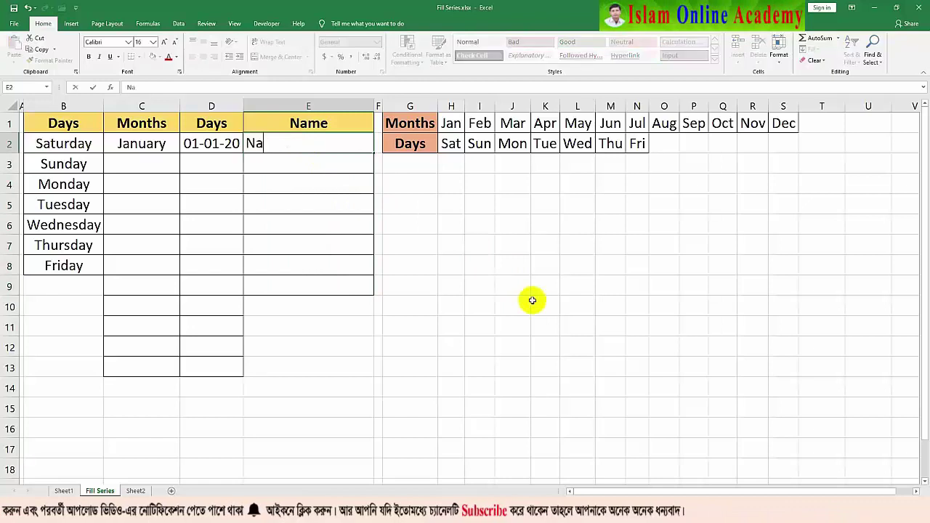
{"action": "left_click", "coordinate": [362, 209]}
{"action": "left_click", "coordinate": [348, 147]}
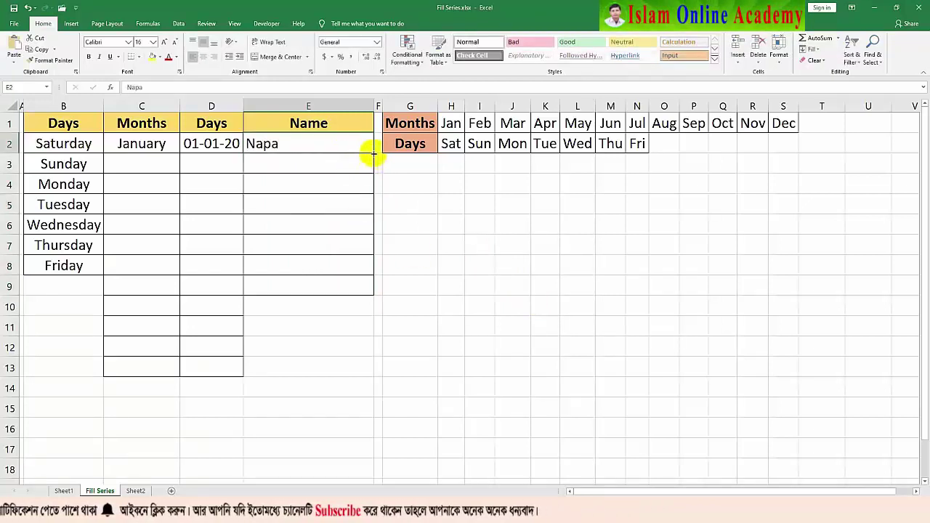
{"action": "left_click_drag", "start_coordinate": [373, 152], "coordinate": [371, 288]}
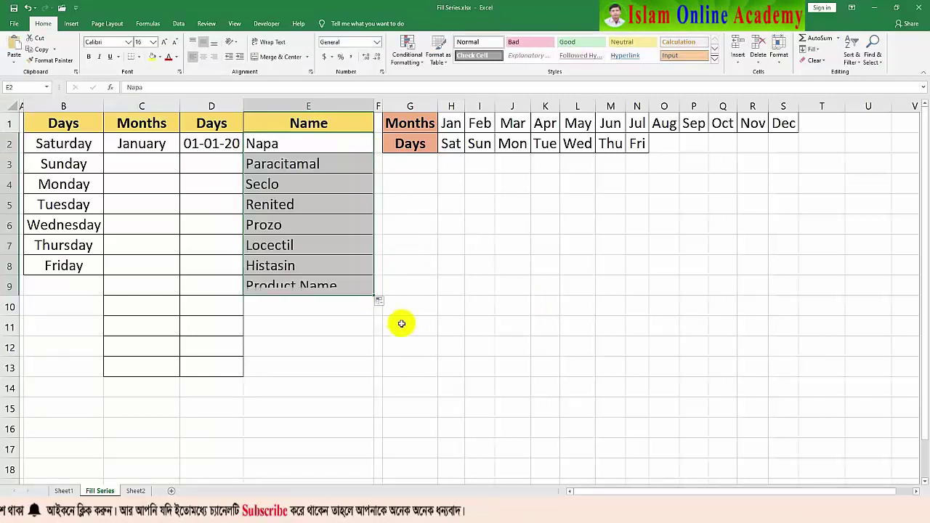
{"action": "left_click", "coordinate": [301, 285]}
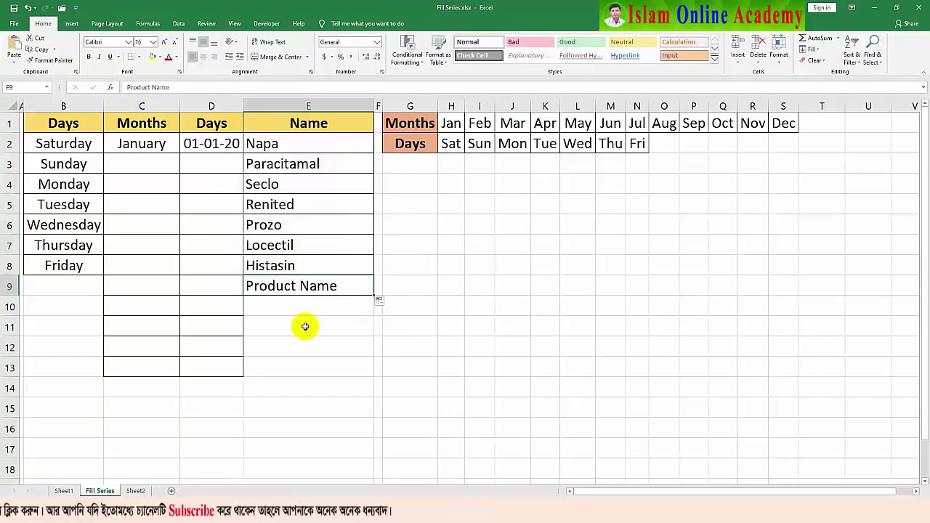
{"action": "key", "text": "Delete"}
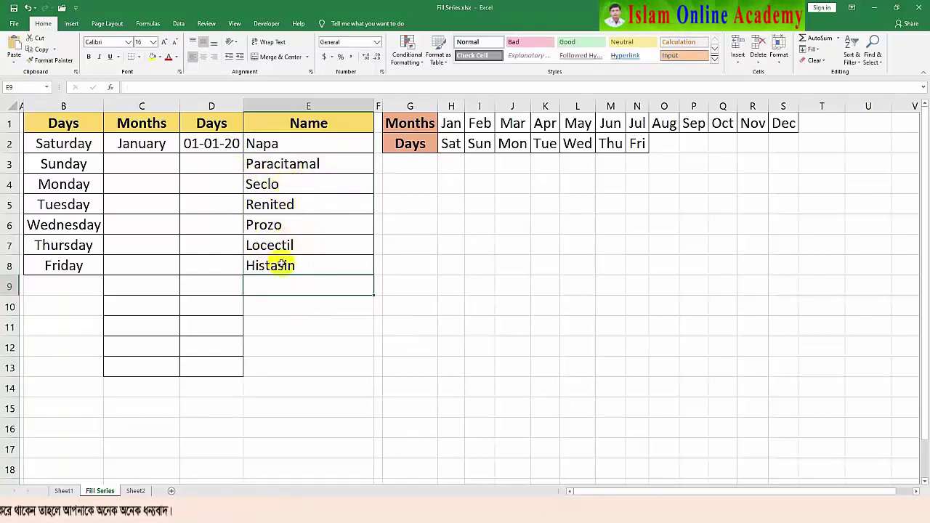
Select the empty cell J7 beside the table
{"action": "left_click", "coordinate": [396, 243]}
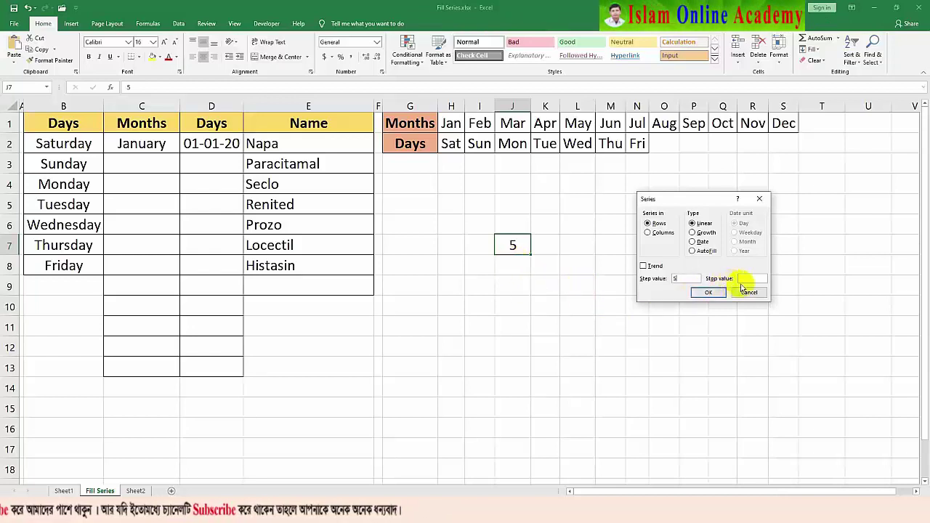
Fill J7 down as a Growth series up to a 5000 stop value, then go to Sheet2
{"action": "left_click", "coordinate": [748, 279]}
{"action": "type", "text": "5000"}
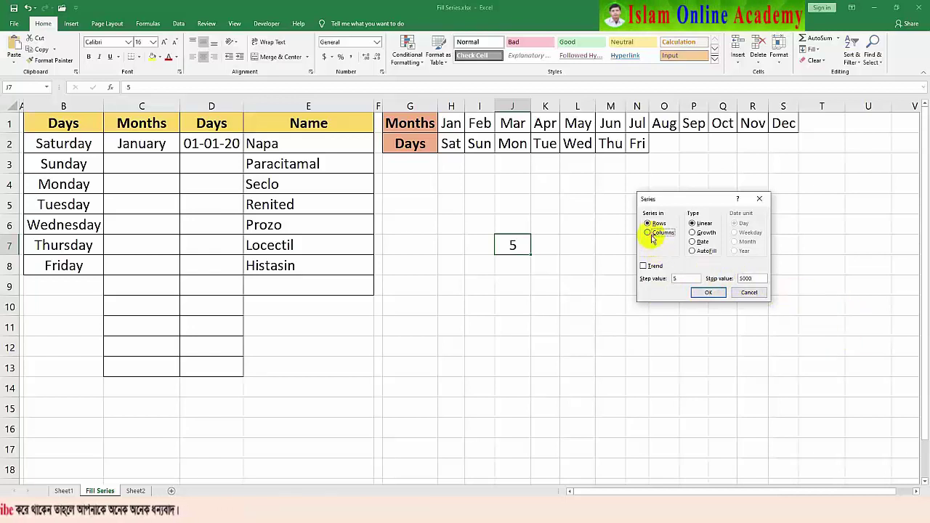
{"action": "left_click", "coordinate": [694, 233]}
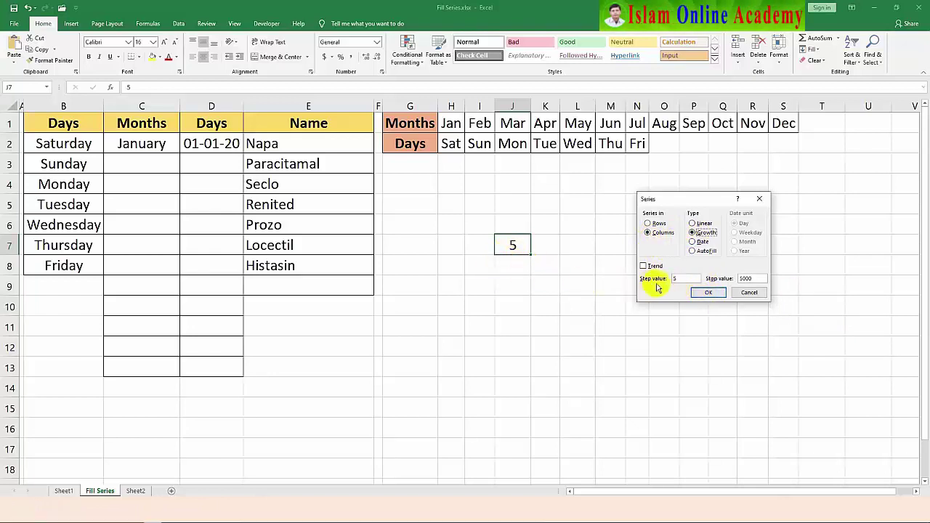
{"action": "left_click", "coordinate": [709, 294]}
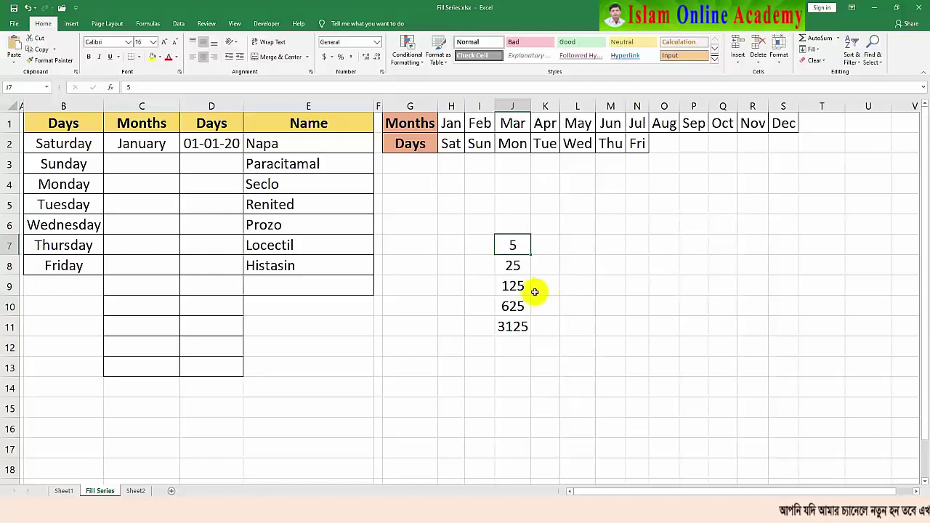
{"action": "key", "text": "ctrl+Page_Down"}
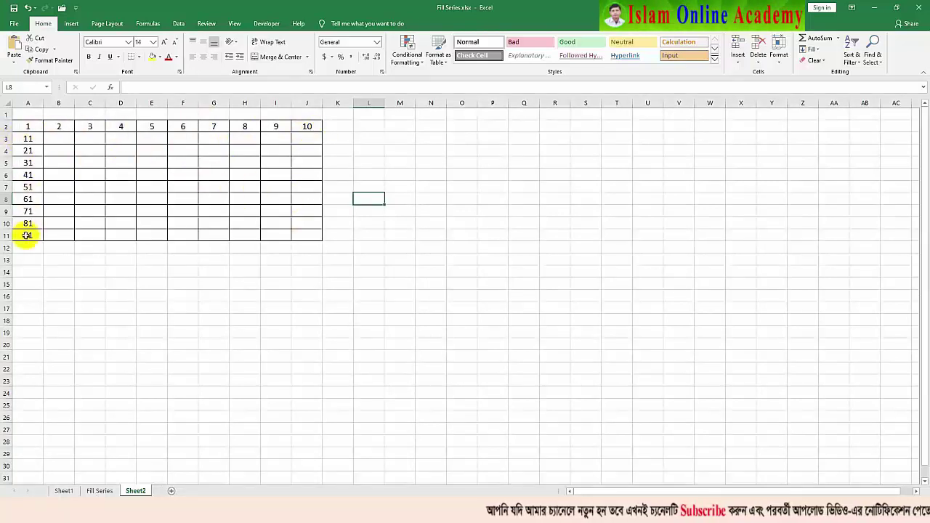
Fill A2:J11 on Sheet2 with a Trend series running 1 to 100
{"action": "left_click_drag", "start_coordinate": [24, 126], "coordinate": [341, 233]}
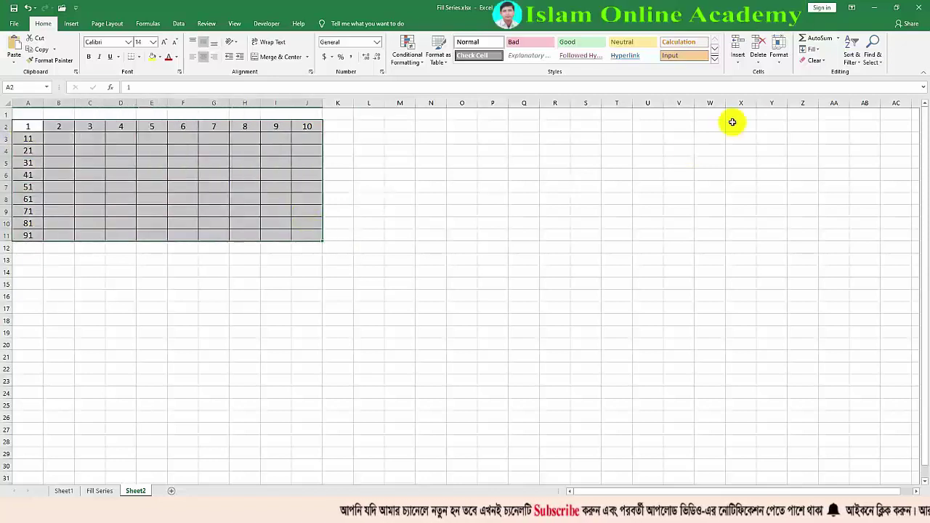
{"action": "left_click", "coordinate": [811, 49]}
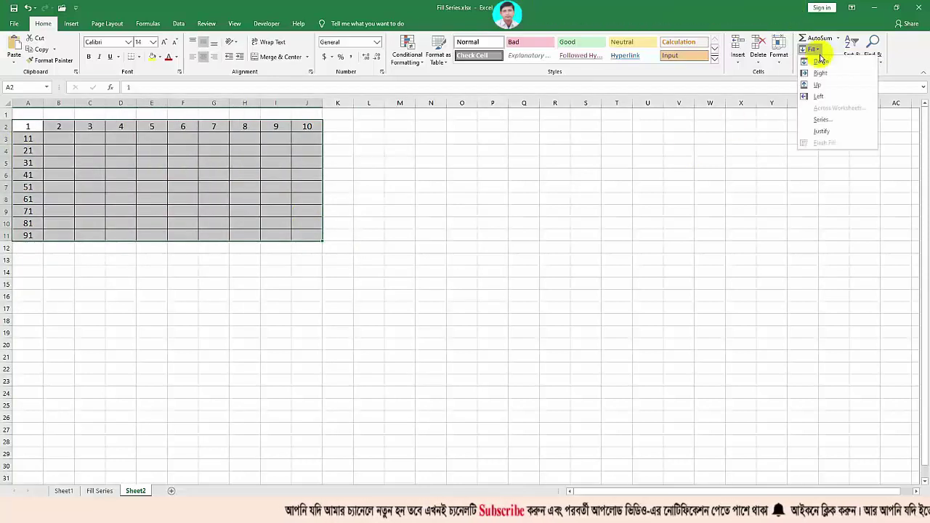
{"action": "left_click", "coordinate": [821, 119]}
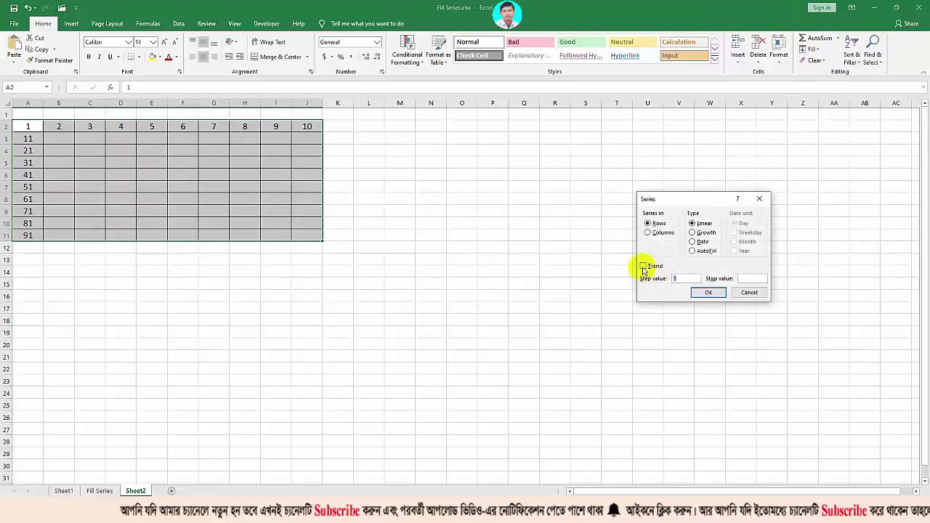
{"action": "left_click", "coordinate": [642, 267]}
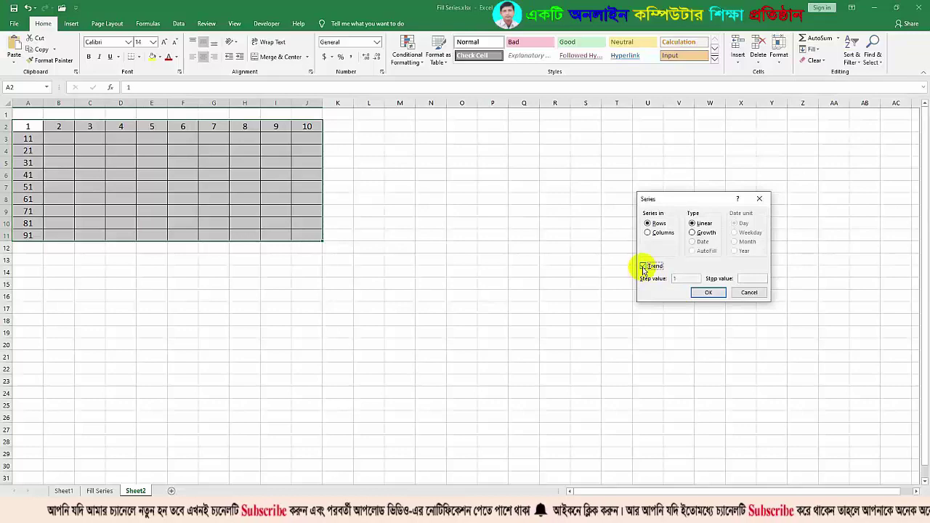
{"action": "left_click", "coordinate": [709, 292]}
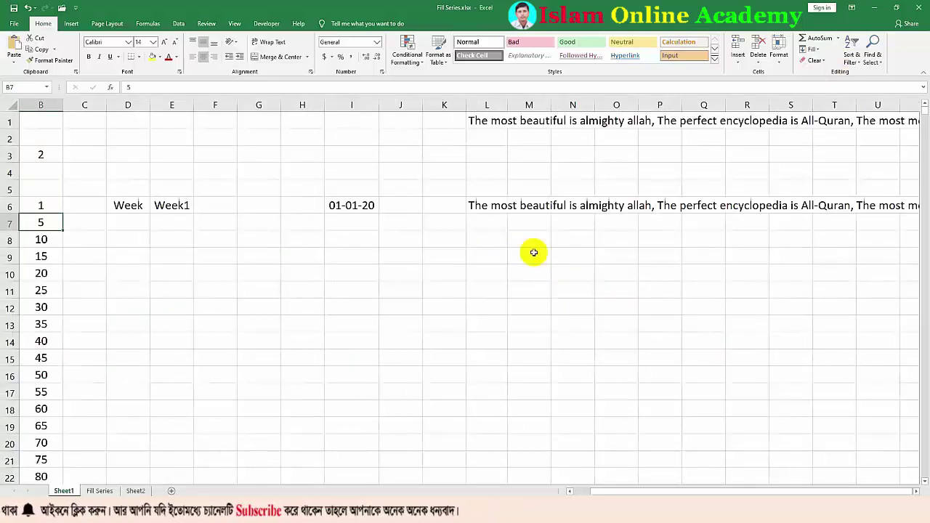
{"action": "left_click", "coordinate": [473, 205]}
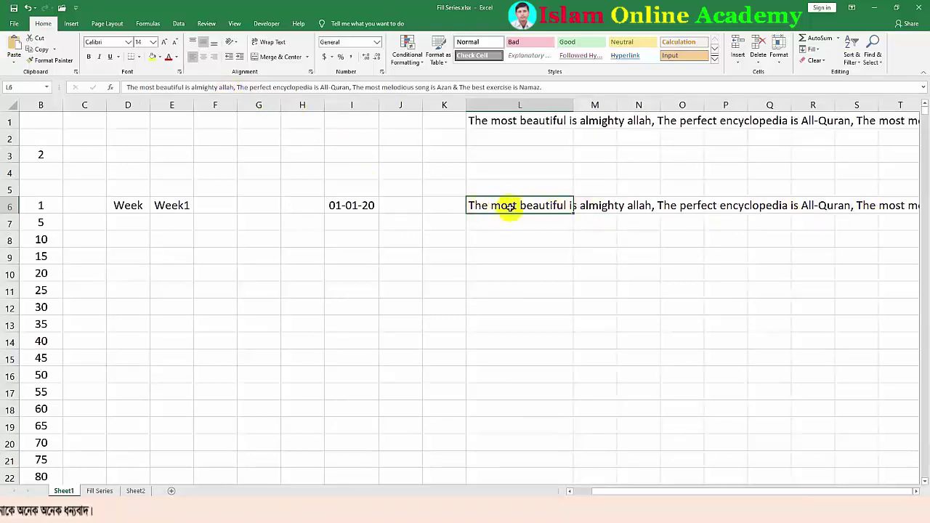
{"action": "left_click", "coordinate": [603, 209]}
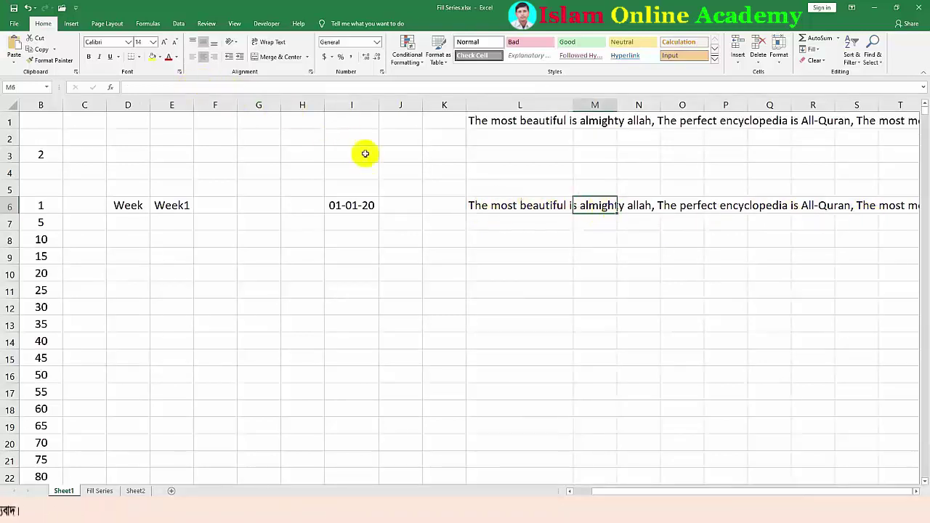
{"action": "left_click", "coordinate": [488, 205]}
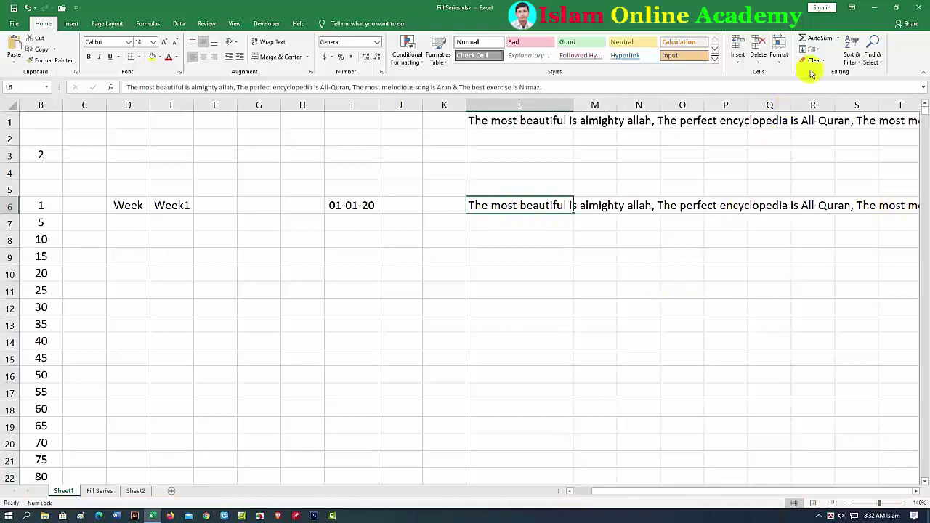
{"action": "left_click_drag", "start_coordinate": [522, 206], "coordinate": [529, 322]}
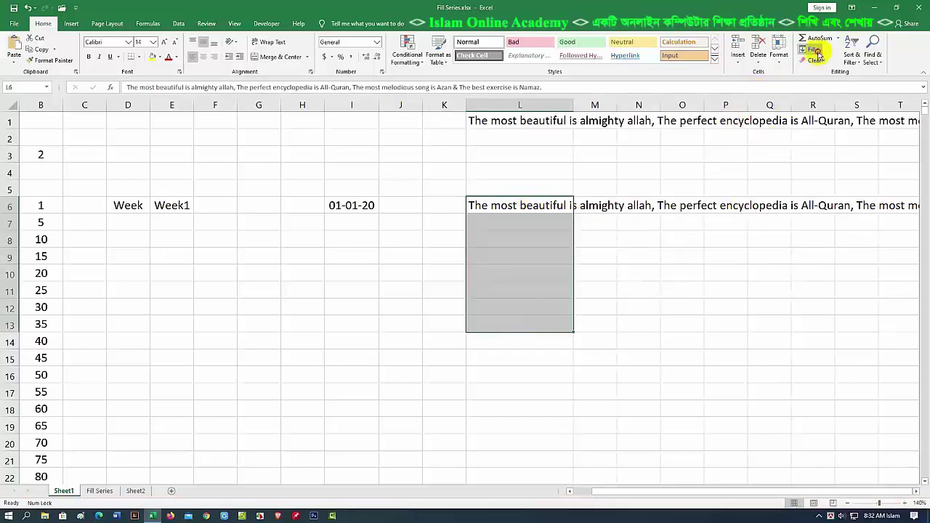
{"action": "left_click", "coordinate": [812, 49]}
{"action": "left_click", "coordinate": [821, 132]}
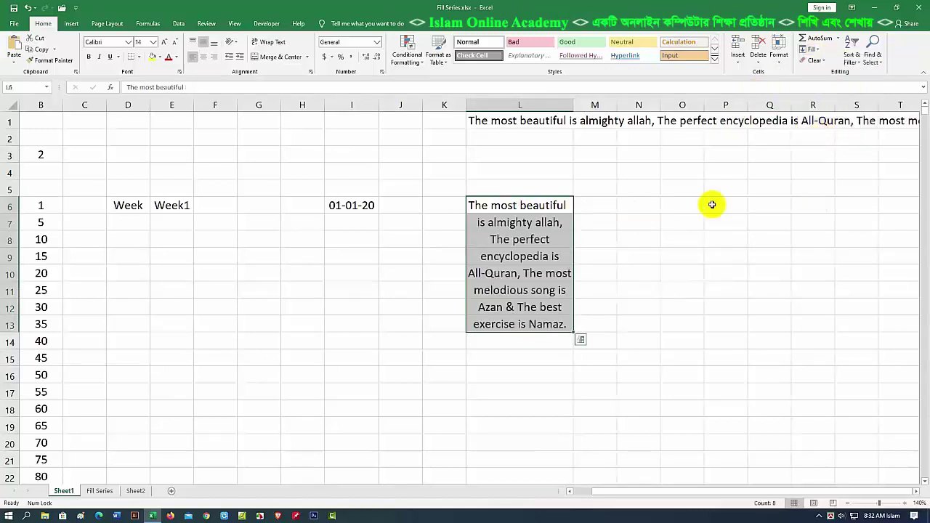
{"action": "left_click", "coordinate": [538, 209]}
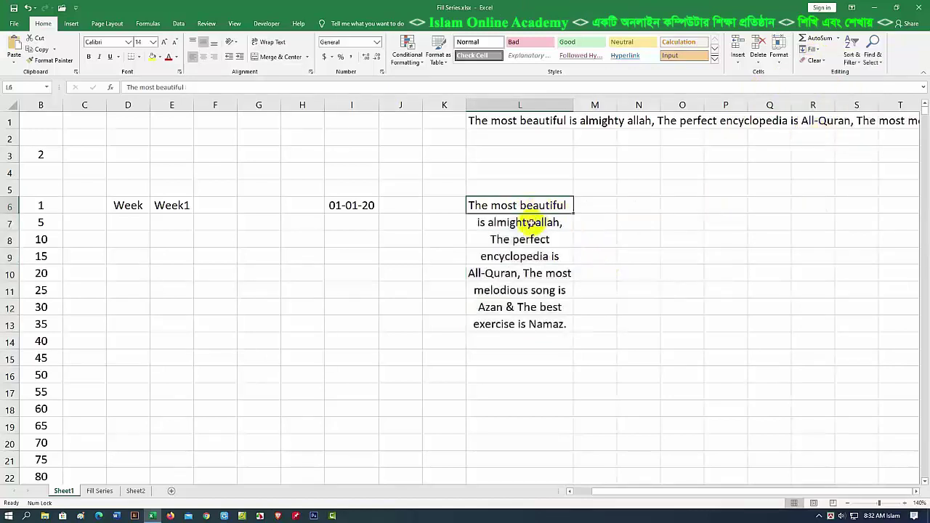
{"action": "left_click", "coordinate": [530, 222]}
{"action": "left_click", "coordinate": [527, 239]}
{"action": "left_click", "coordinate": [520, 256]}
{"action": "left_click", "coordinate": [518, 274]}
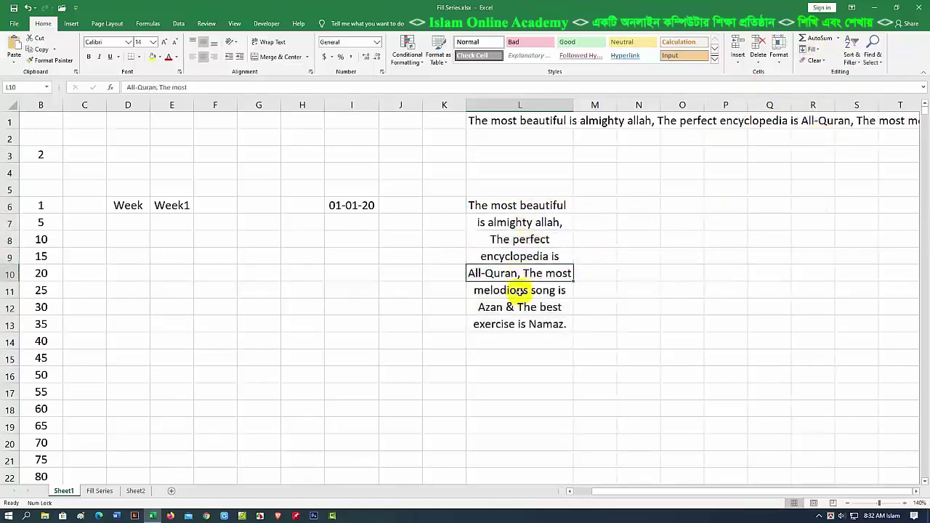
{"action": "left_click", "coordinate": [520, 291]}
{"action": "left_click", "coordinate": [521, 307]}
{"action": "left_click", "coordinate": [520, 324]}
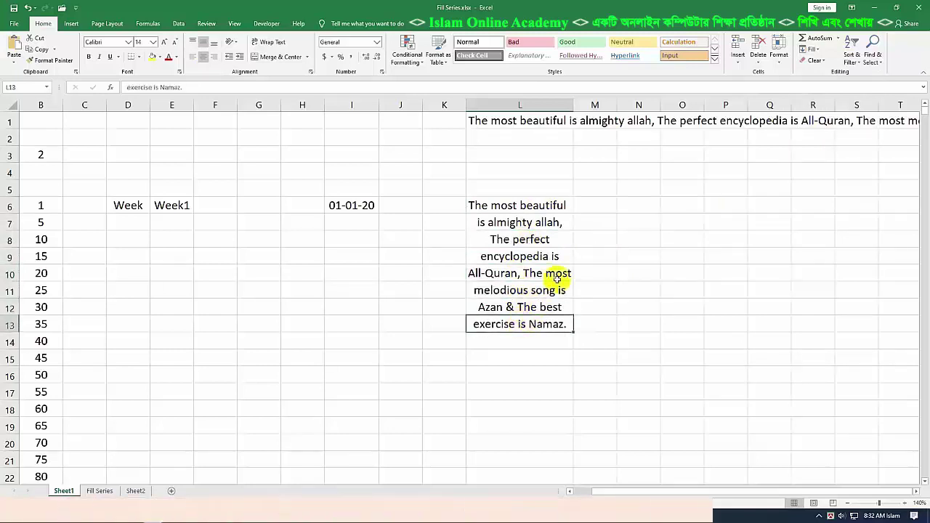
{"action": "key", "text": "ctrl+z"}
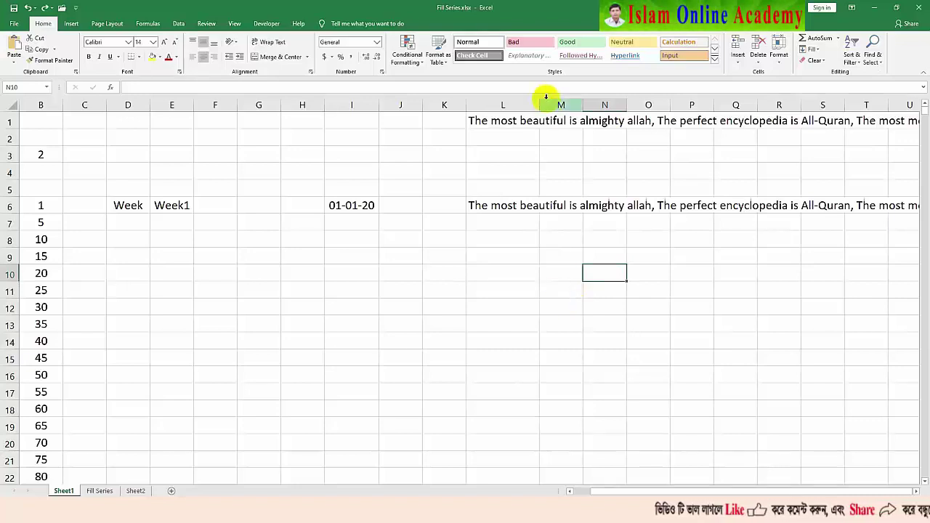
Widen column L and set L1's horizontal and vertical alignment to Justify
{"action": "left_click_drag", "start_coordinate": [539, 105], "coordinate": [710, 130]}
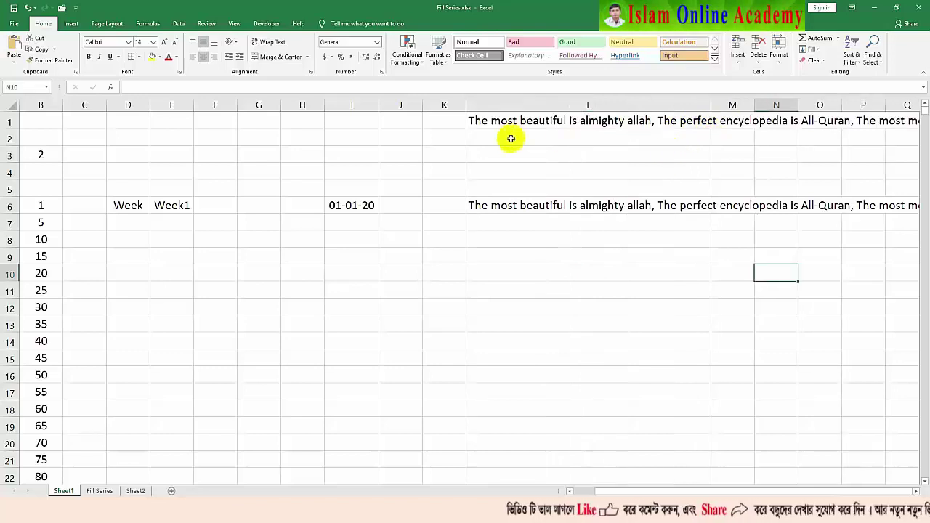
{"action": "left_click", "coordinate": [478, 121]}
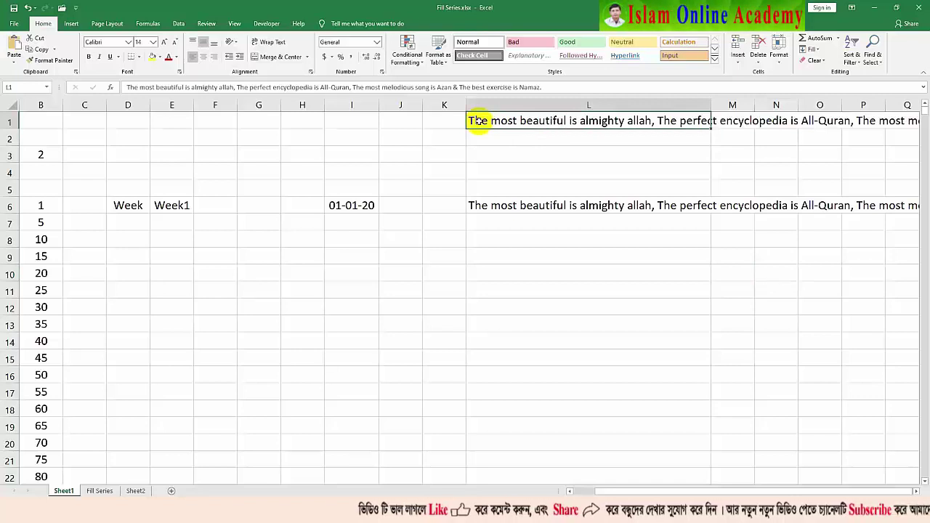
{"action": "right_click", "coordinate": [526, 123]}
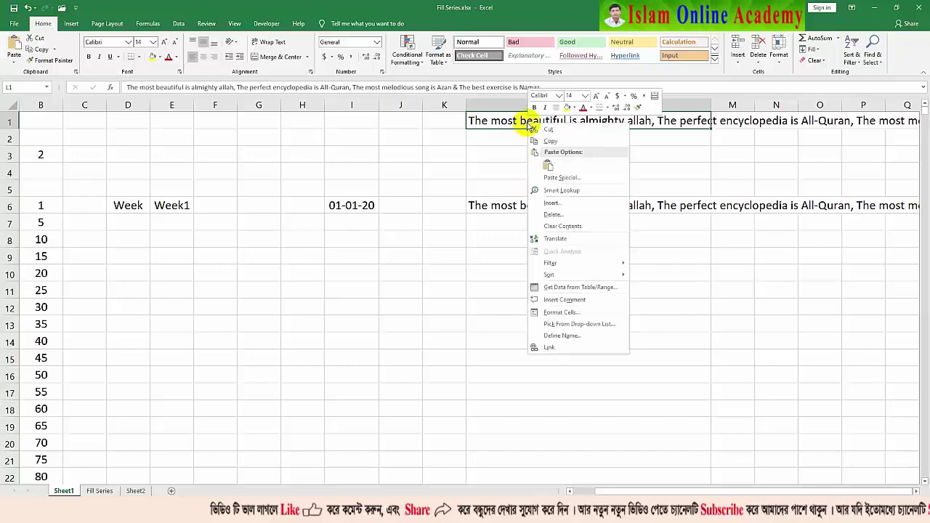
{"action": "left_click", "coordinate": [555, 313]}
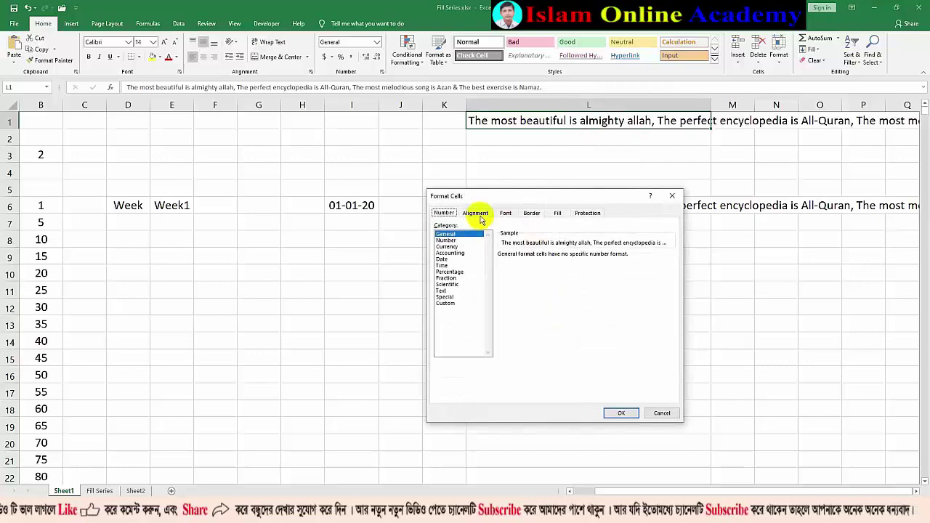
{"action": "left_click", "coordinate": [476, 214]}
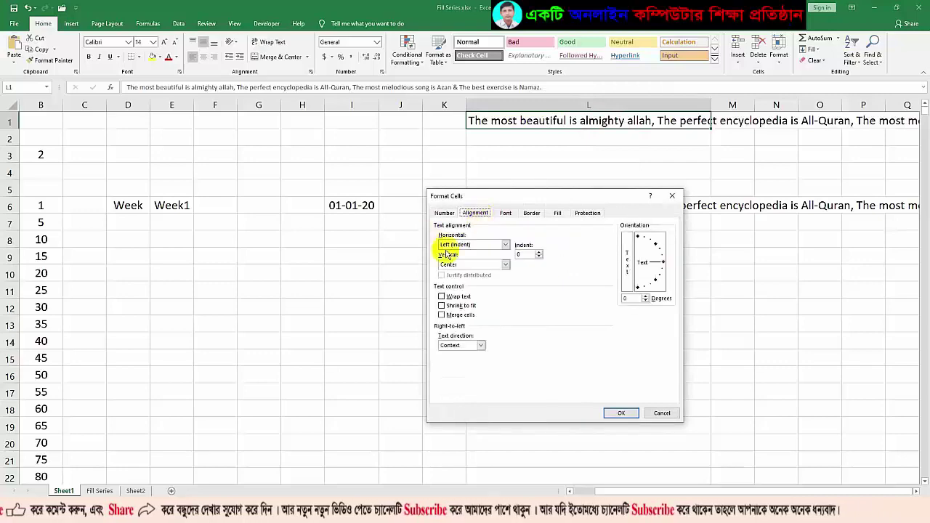
{"action": "left_click", "coordinate": [507, 246]}
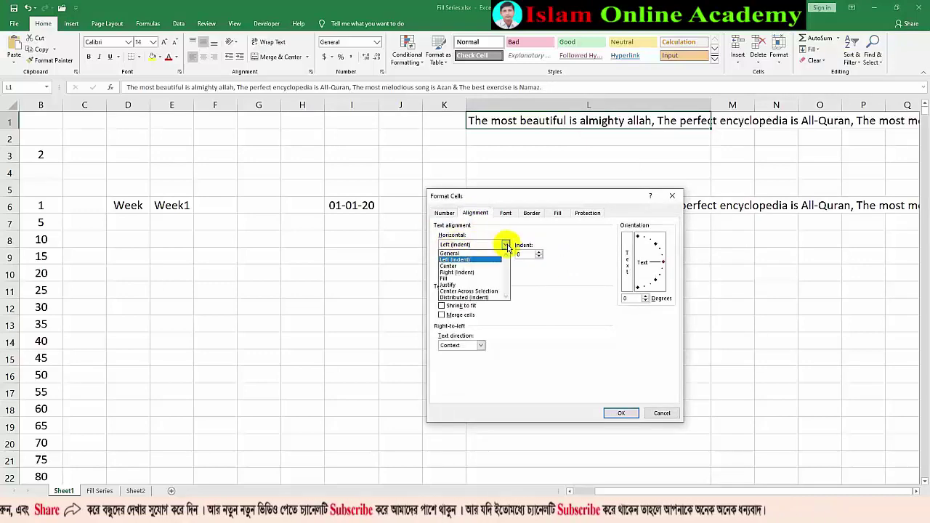
{"action": "left_click", "coordinate": [467, 284]}
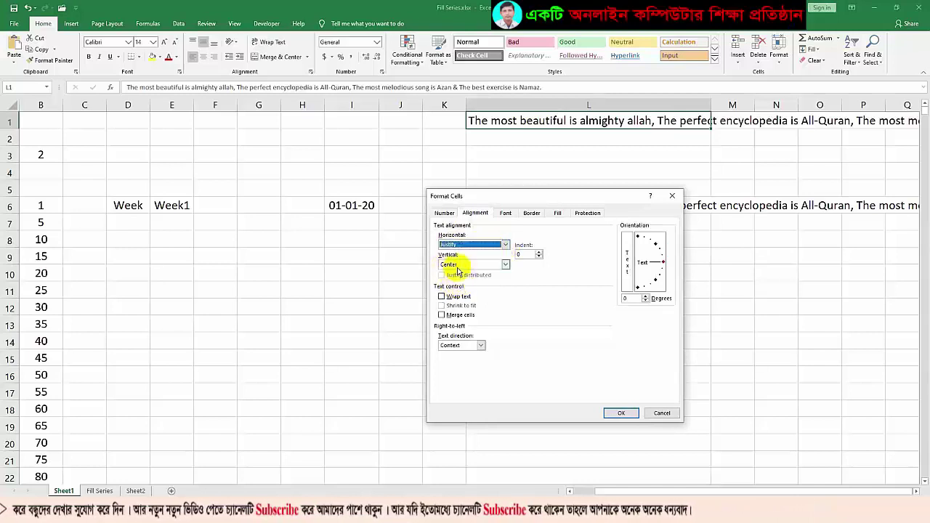
{"action": "left_click", "coordinate": [506, 266]}
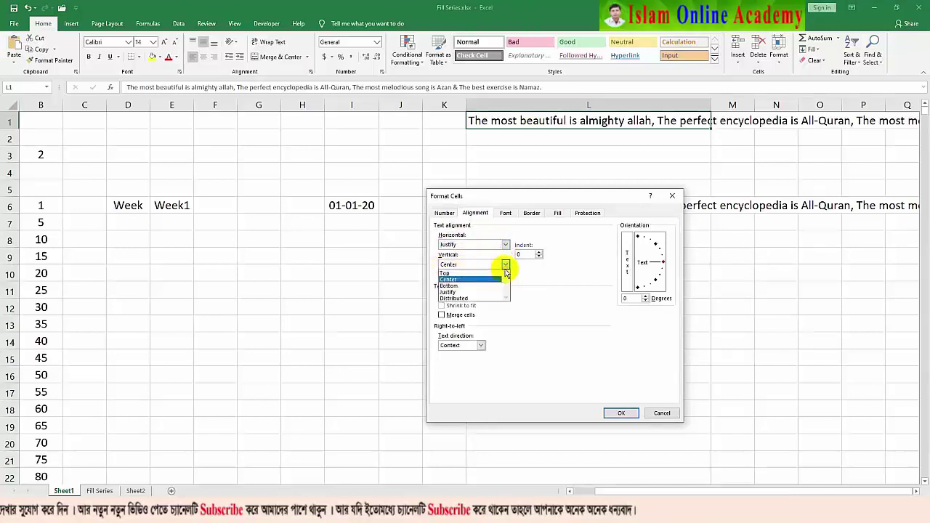
{"action": "left_click", "coordinate": [463, 293]}
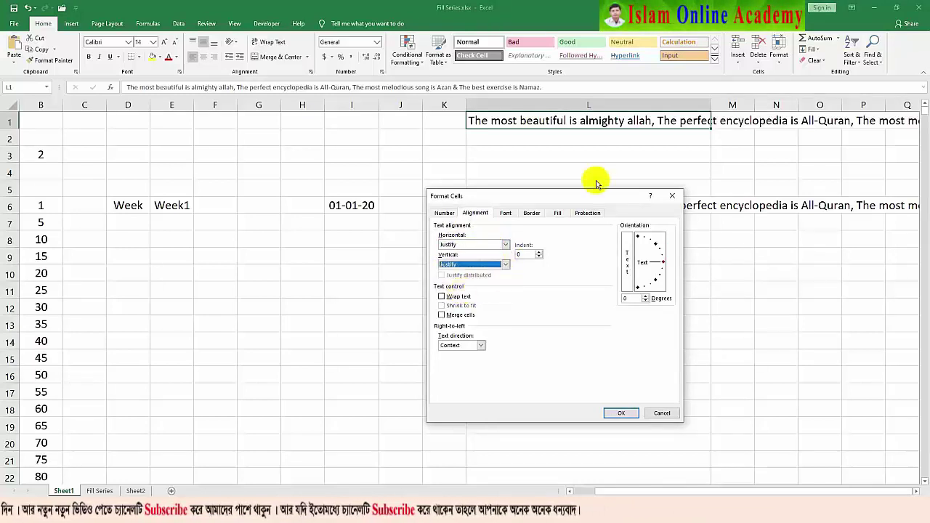
{"action": "left_click", "coordinate": [619, 413]}
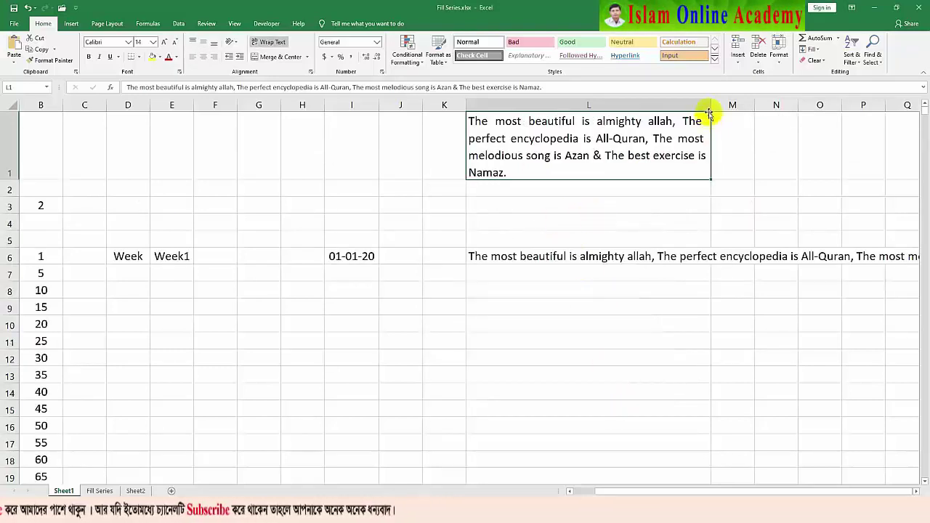
Narrow column L so the justified sentence rewraps over four lines
{"action": "left_click_drag", "start_coordinate": [709, 103], "coordinate": [660, 170]}
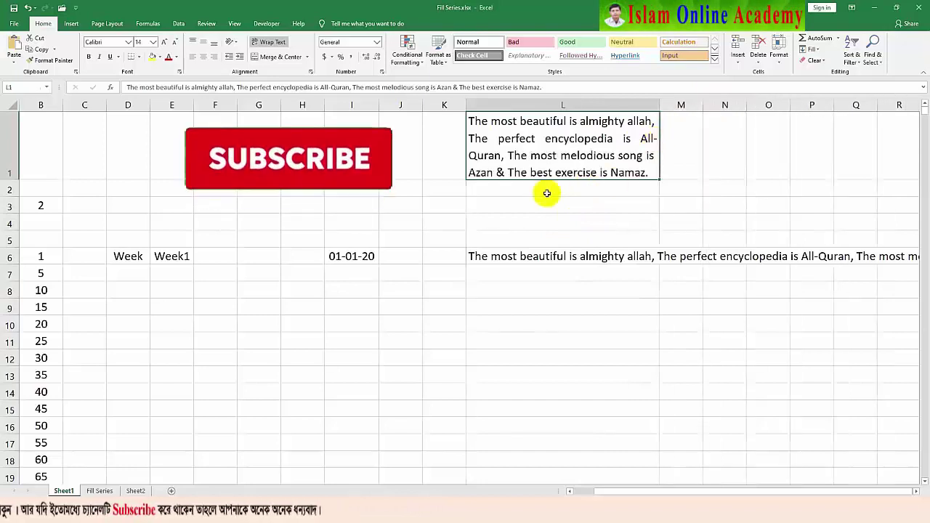
{"action": "left_click_drag", "start_coordinate": [660, 102], "coordinate": [681, 104]}
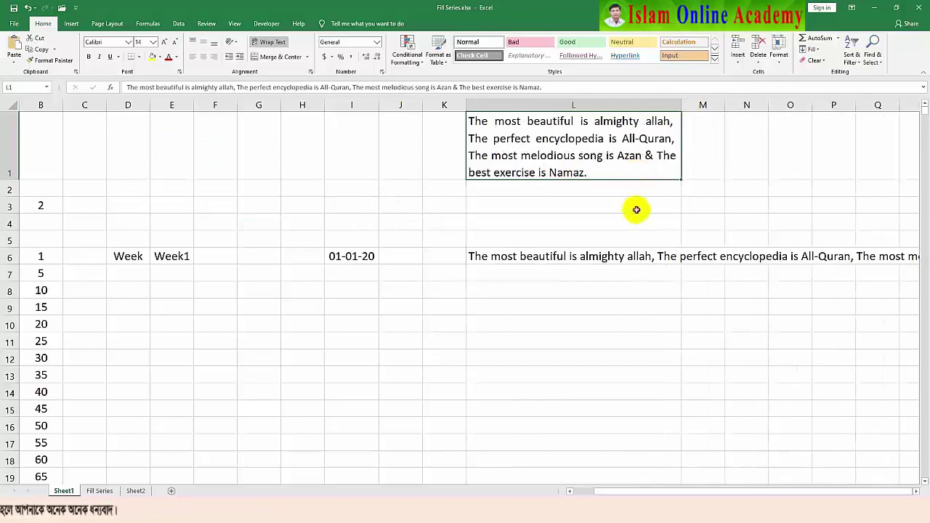
{"action": "left_click", "coordinate": [636, 210]}
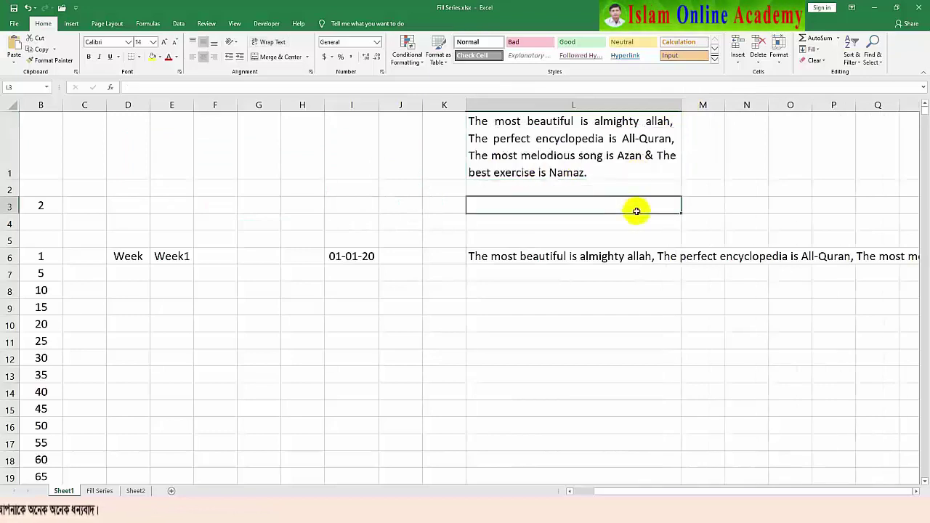
Type 1 in G7 and drag it down to G17 as a 1-to-11 series
{"action": "left_click", "coordinate": [814, 50]}
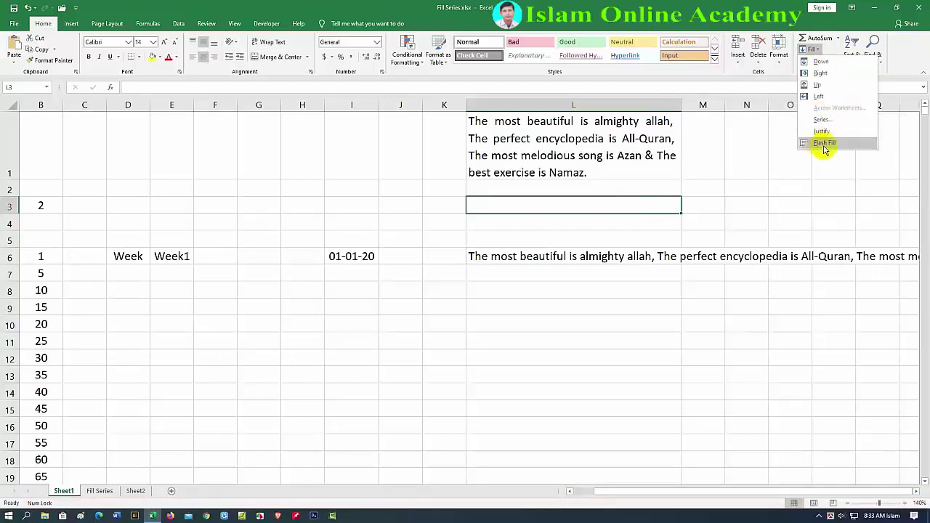
{"action": "left_click", "coordinate": [814, 194]}
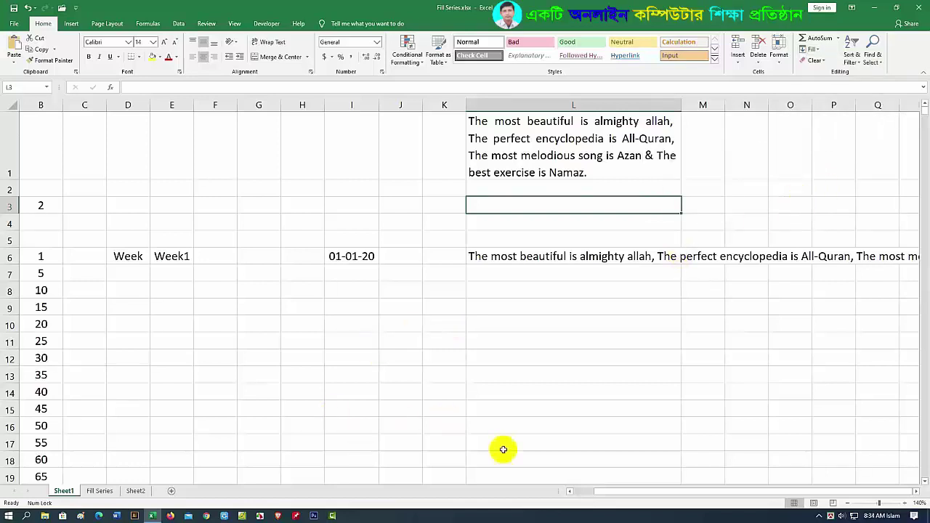
{"action": "left_click", "coordinate": [570, 492]}
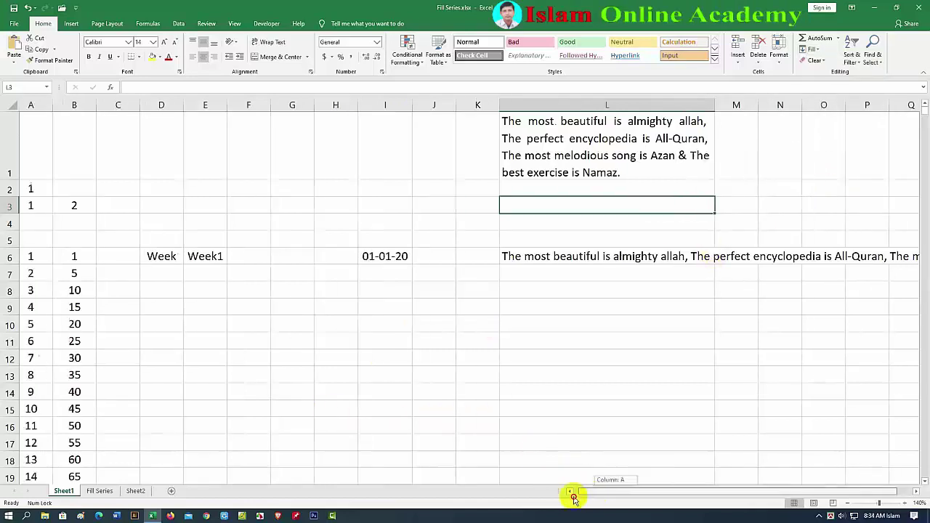
{"action": "left_click", "coordinate": [299, 276]}
{"action": "type", "text": "1"}
{"action": "left_click", "coordinate": [292, 325]}
{"action": "left_click", "coordinate": [300, 276]}
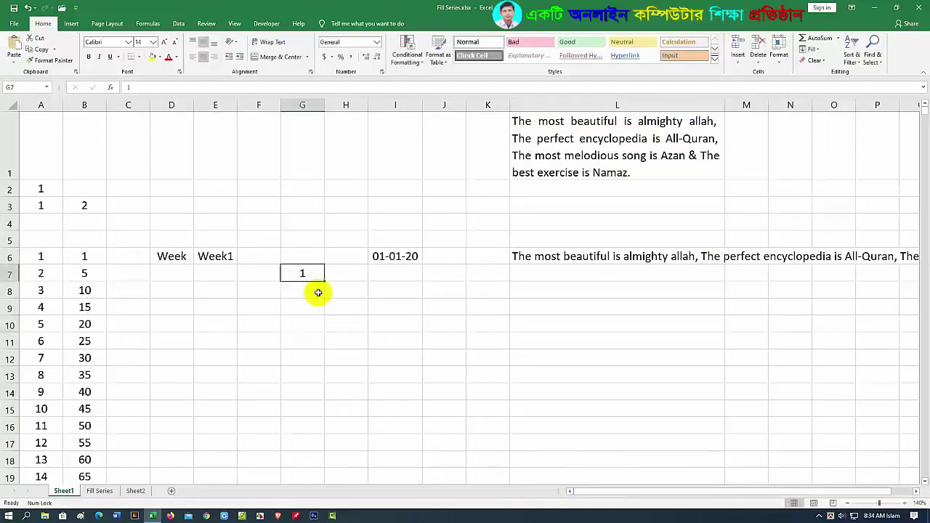
{"action": "left_click_drag", "start_coordinate": [324, 281], "coordinate": [326, 449]}
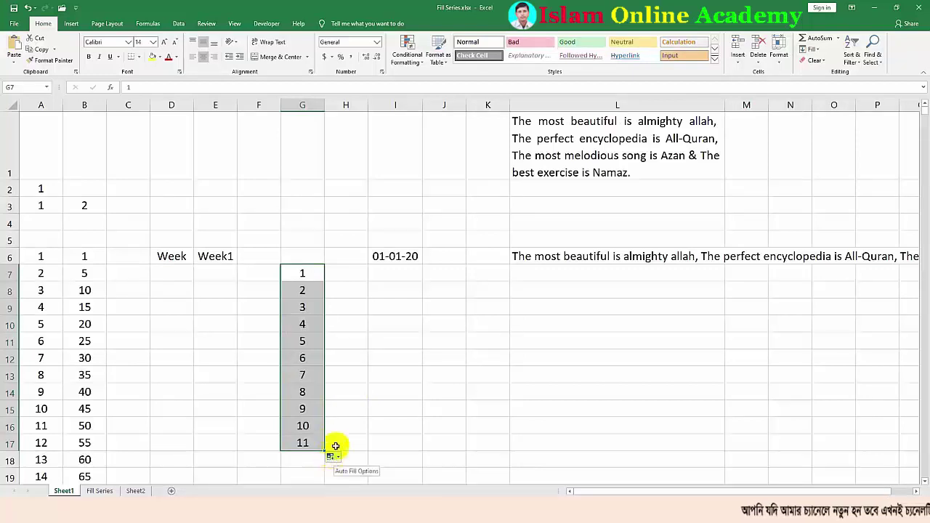
{"action": "left_click", "coordinate": [350, 352]}
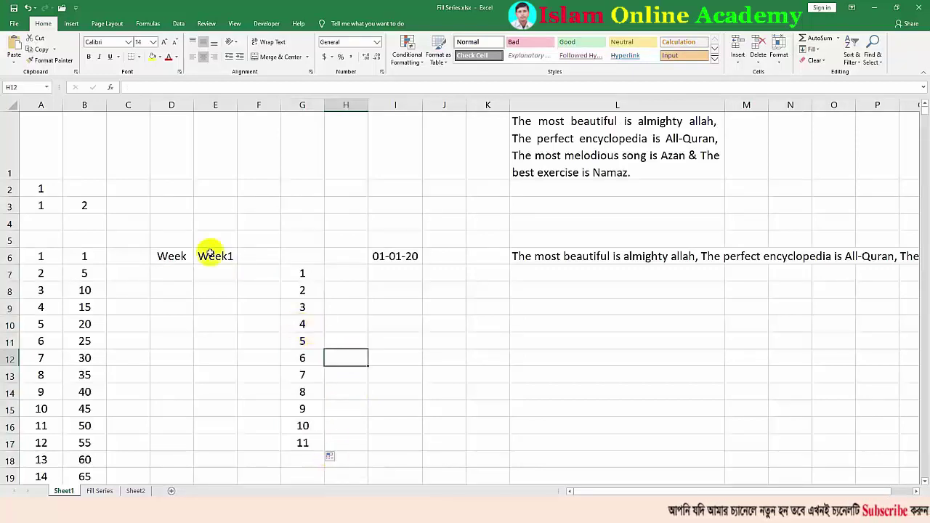
Uncheck 'Show Paste Options button when content is pasted' in Advanced options
{"action": "left_click", "coordinate": [76, 9]}
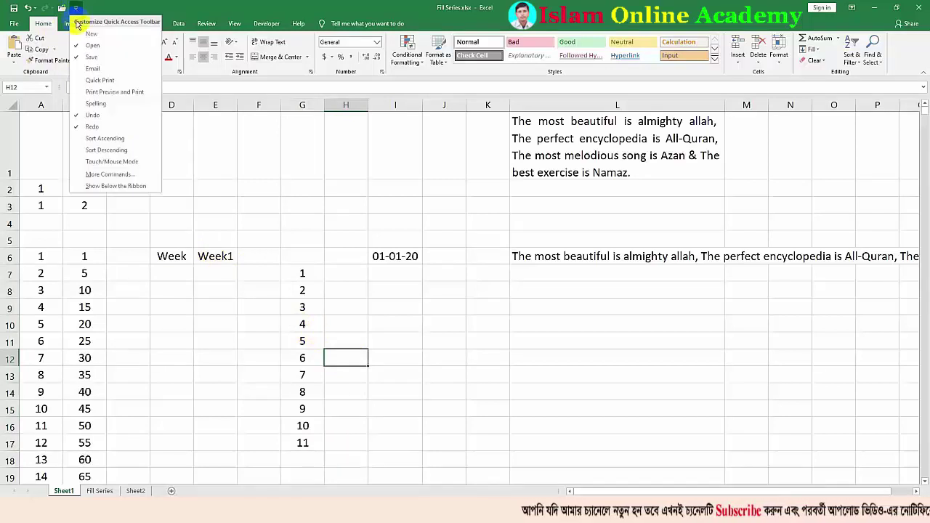
{"action": "left_click", "coordinate": [107, 176]}
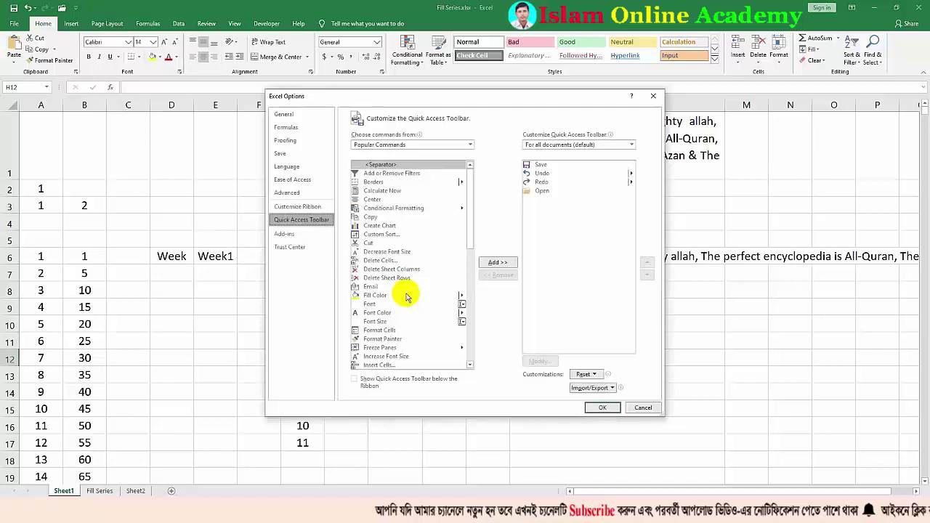
{"action": "left_click", "coordinate": [289, 197]}
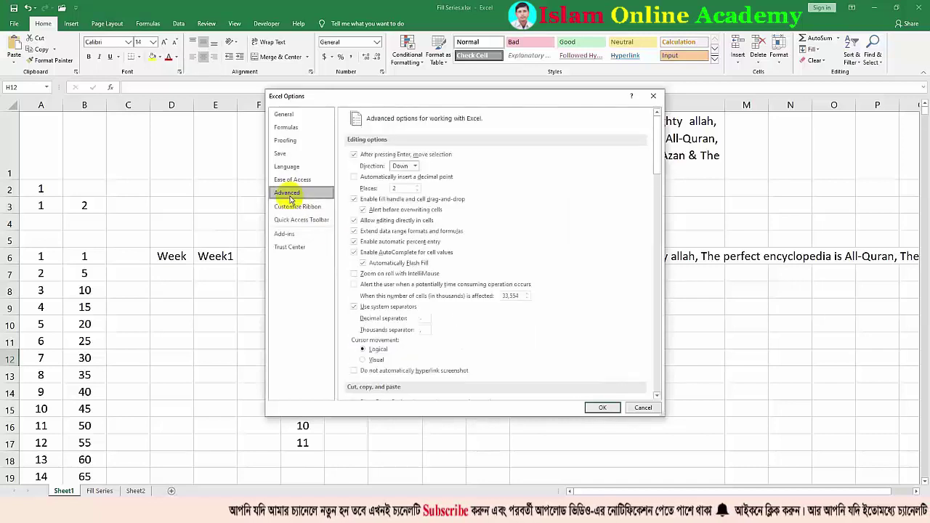
{"action": "scroll", "coordinate": [365, 254], "scroll_direction": "down", "scroll_amount": 4}
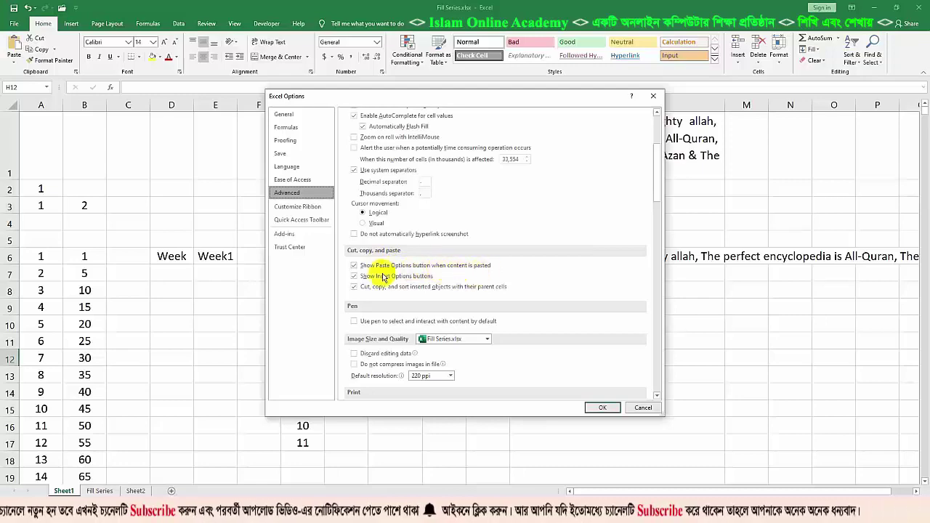
{"action": "left_click", "coordinate": [354, 267]}
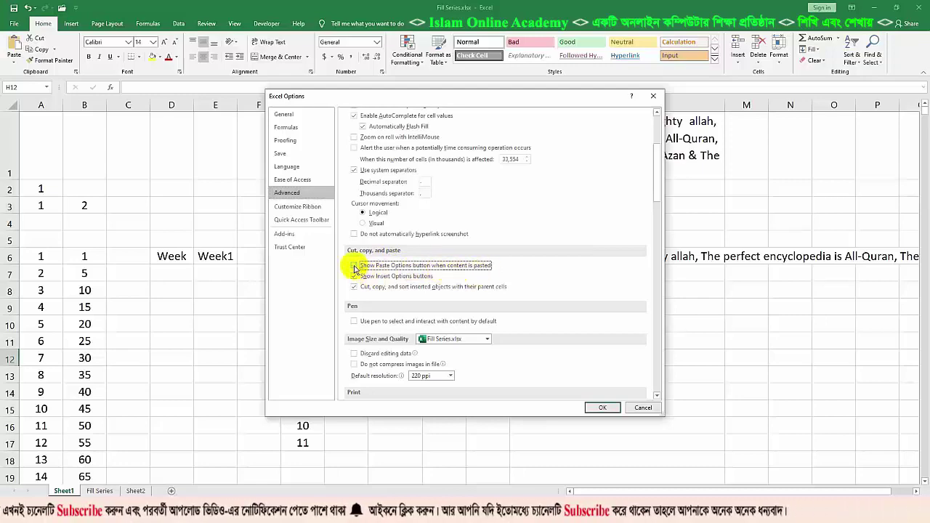
{"action": "left_click", "coordinate": [594, 407]}
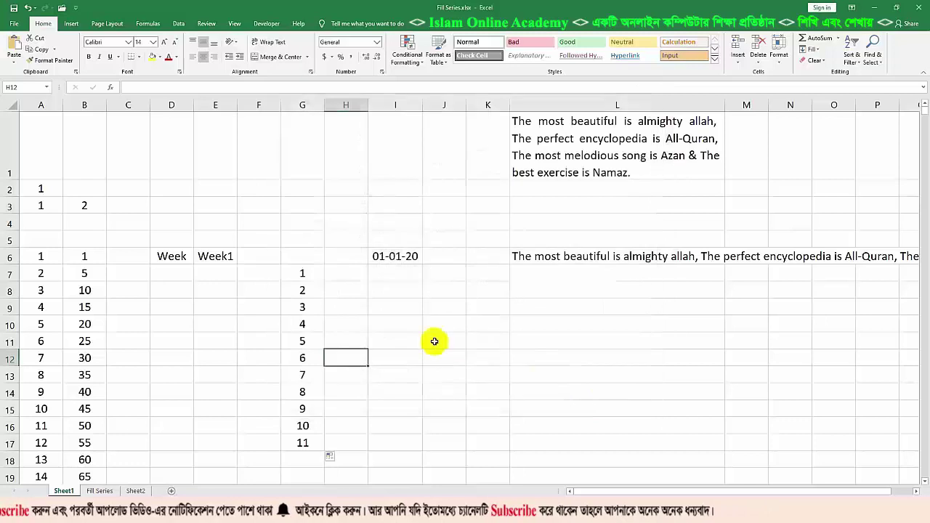
{"action": "left_click", "coordinate": [434, 341]}
Type 1 in H7 and copy it down to H15
{"action": "left_click", "coordinate": [346, 274]}
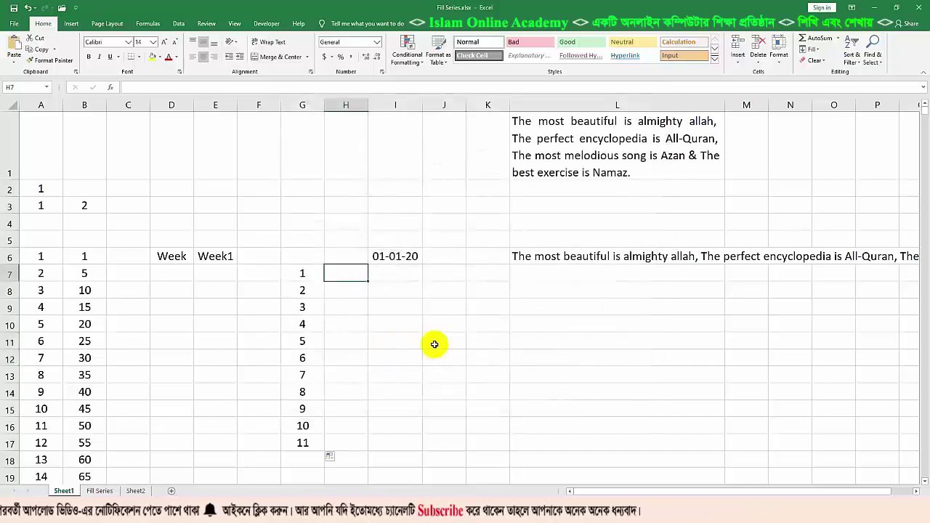
{"action": "type", "text": "1"}
{"action": "left_click", "coordinate": [374, 325]}
{"action": "left_click", "coordinate": [341, 273]}
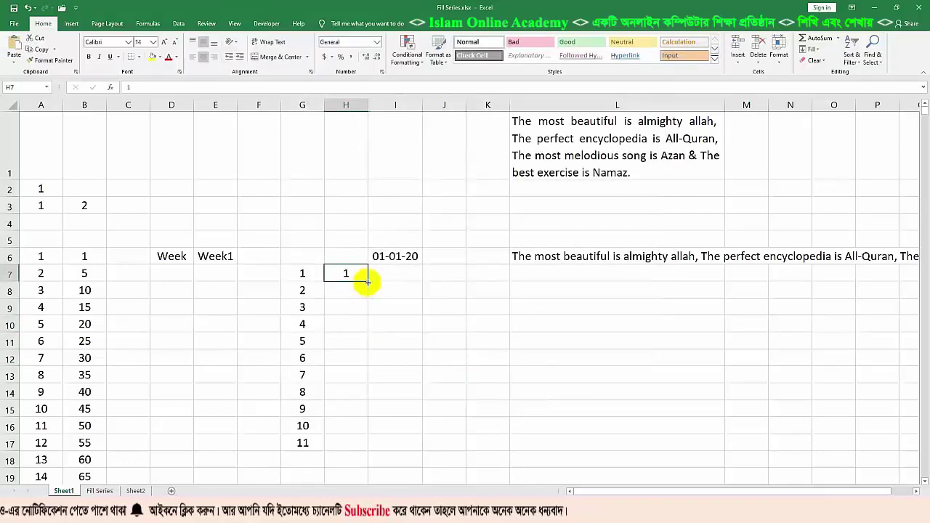
{"action": "left_click_drag", "start_coordinate": [367, 282], "coordinate": [367, 412]}
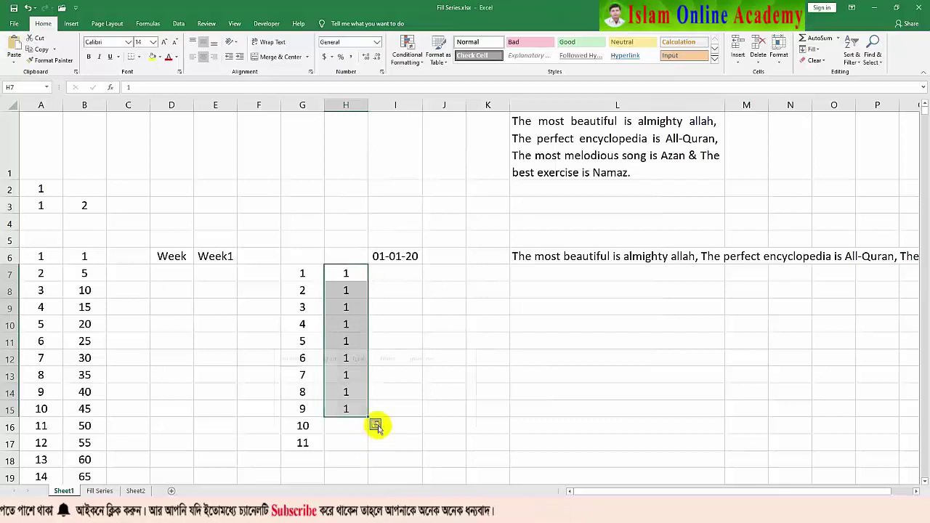
{"action": "left_click", "coordinate": [376, 427]}
{"action": "left_click", "coordinate": [511, 343]}
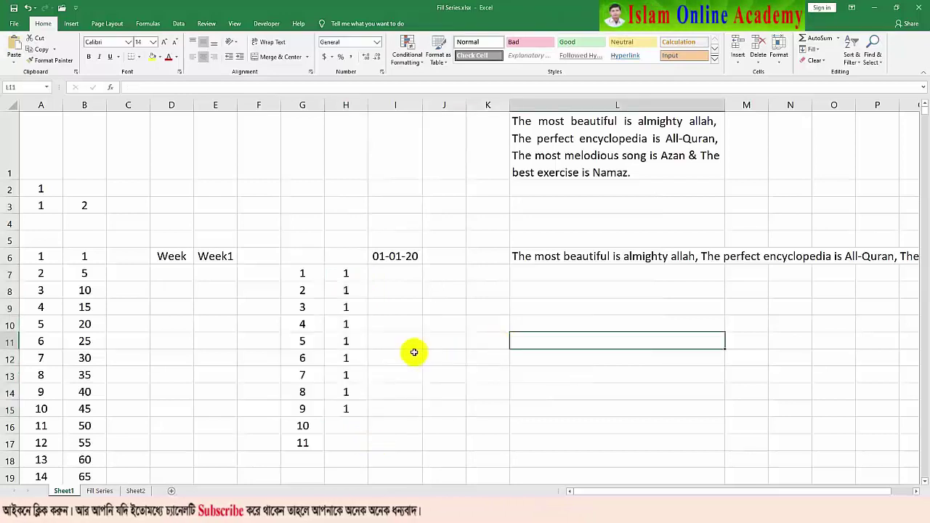
Copy the 1 in J4 down to J14
{"action": "left_click", "coordinate": [446, 223]}
{"action": "type", "text": "1"}
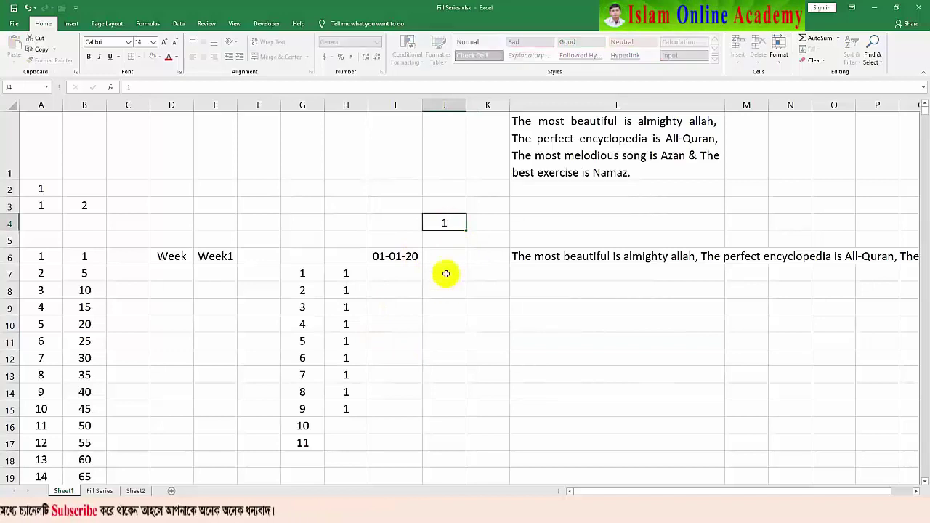
{"action": "left_click_drag", "start_coordinate": [465, 230], "coordinate": [455, 401]}
{"action": "left_click", "coordinate": [488, 356]}
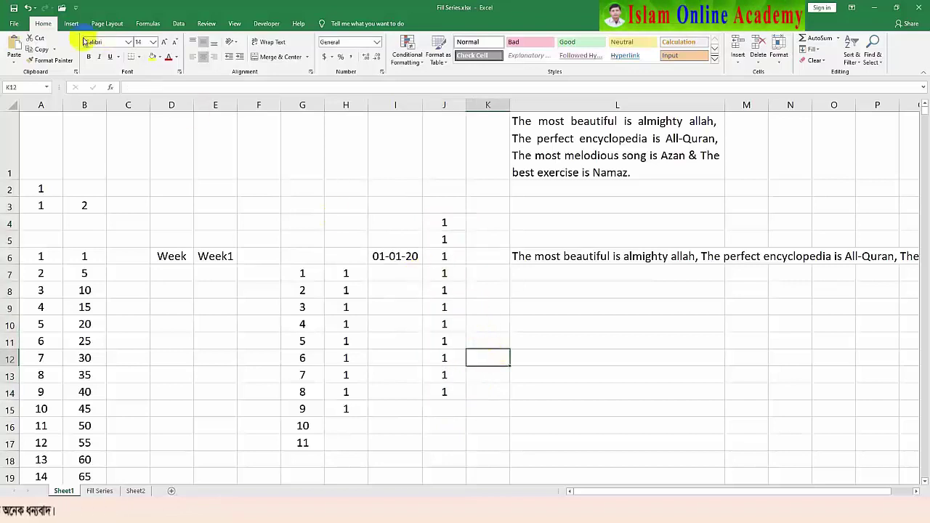
Uncheck 'Enable fill handle and cell drag-and-drop' in Excel's Advanced options
{"action": "left_click", "coordinate": [14, 24]}
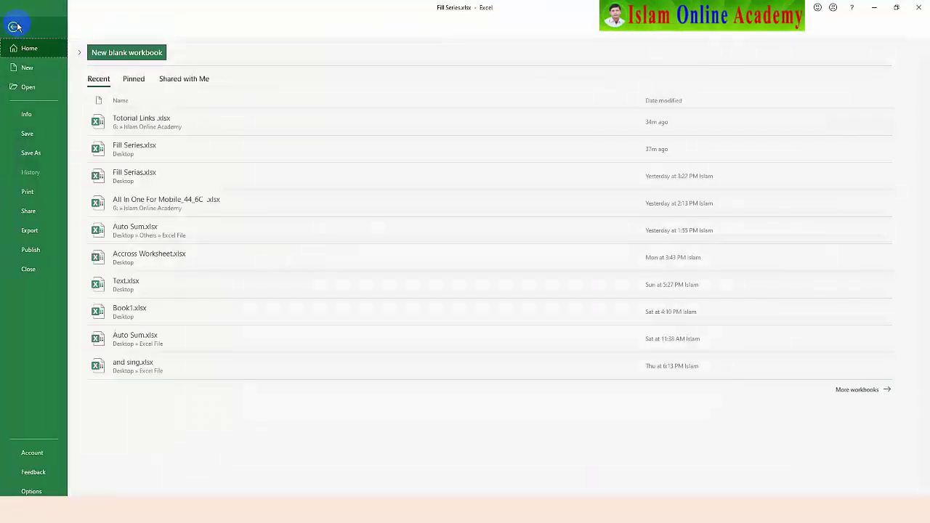
{"action": "left_click", "coordinate": [31, 492]}
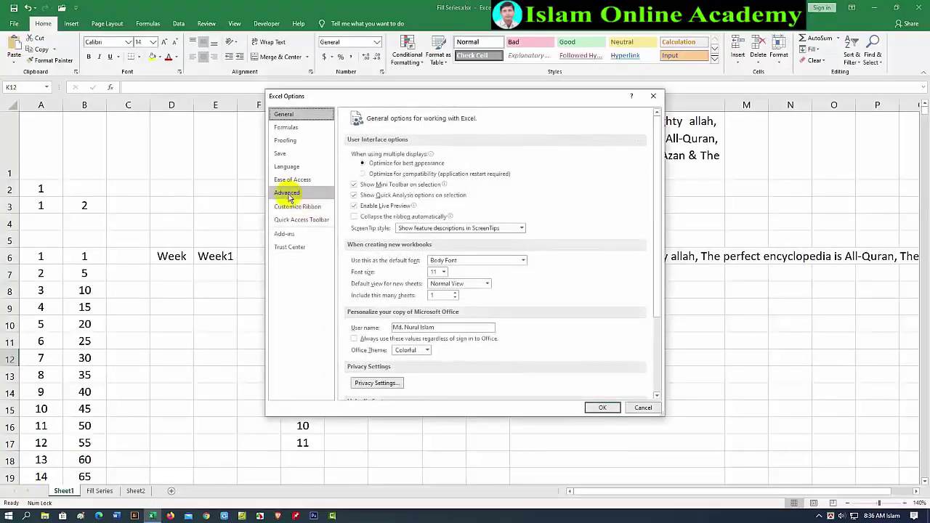
{"action": "left_click", "coordinate": [291, 193]}
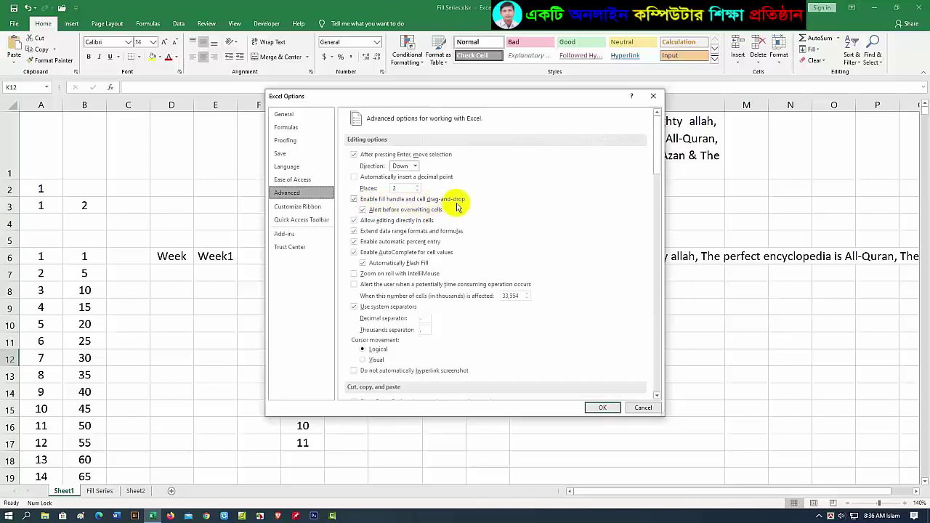
{"action": "left_click", "coordinate": [354, 199]}
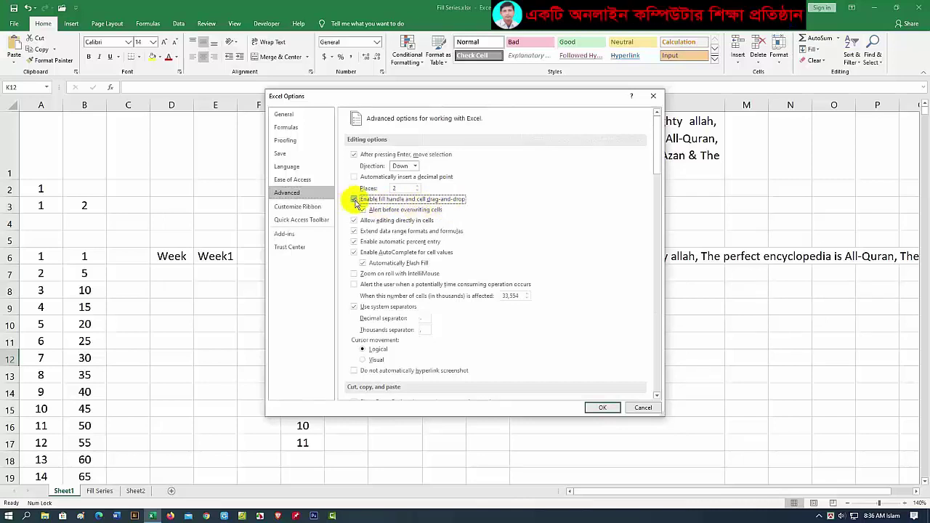
{"action": "left_click", "coordinate": [600, 407]}
{"action": "left_click", "coordinate": [484, 313]}
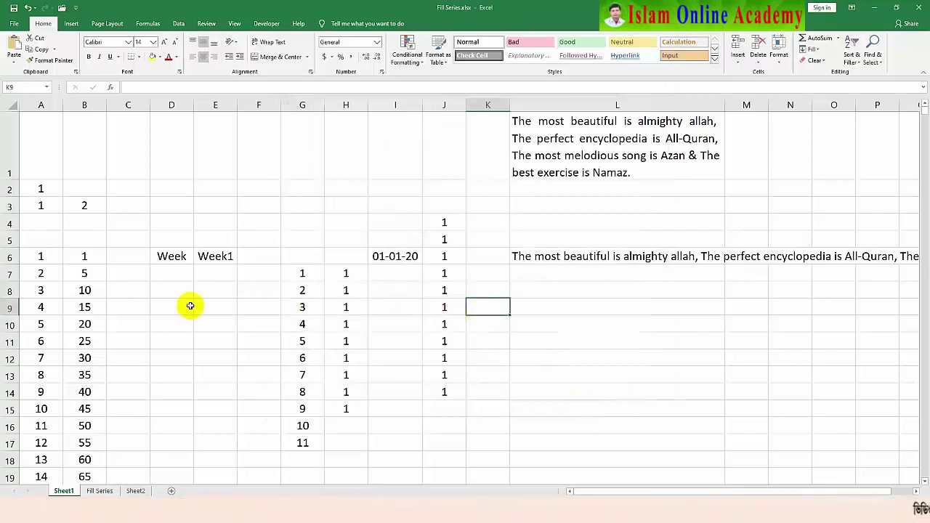
{"action": "left_click", "coordinate": [172, 260]}
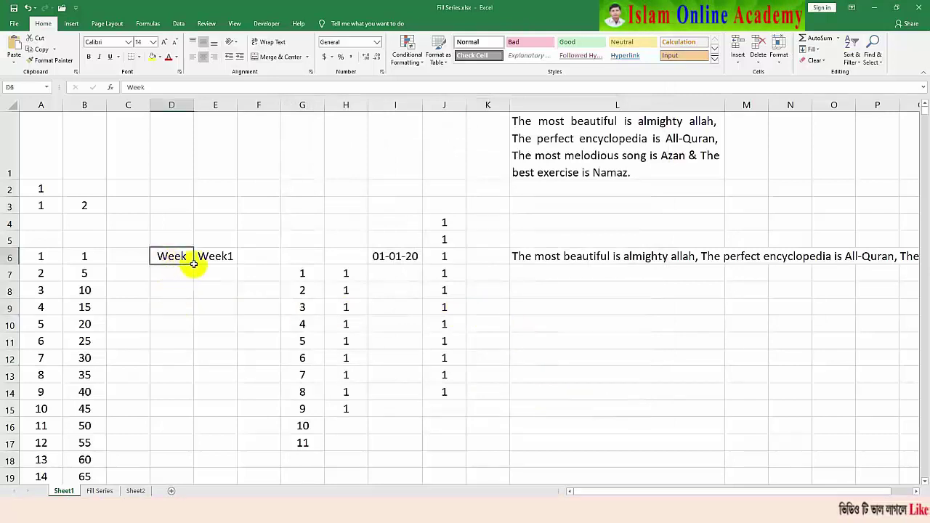
{"action": "left_click_drag", "start_coordinate": [193, 265], "coordinate": [199, 386]}
{"action": "left_click", "coordinate": [189, 265]}
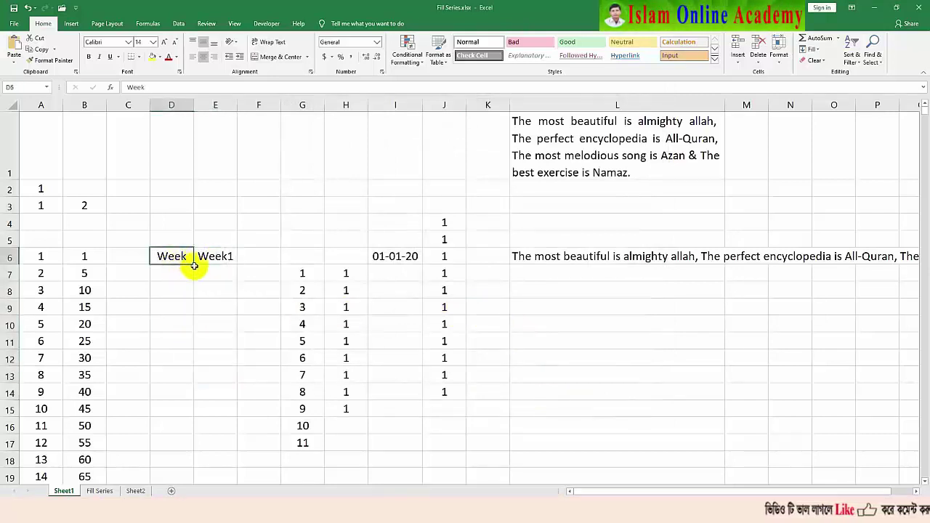
{"action": "left_click_drag", "start_coordinate": [193, 265], "coordinate": [187, 386]}
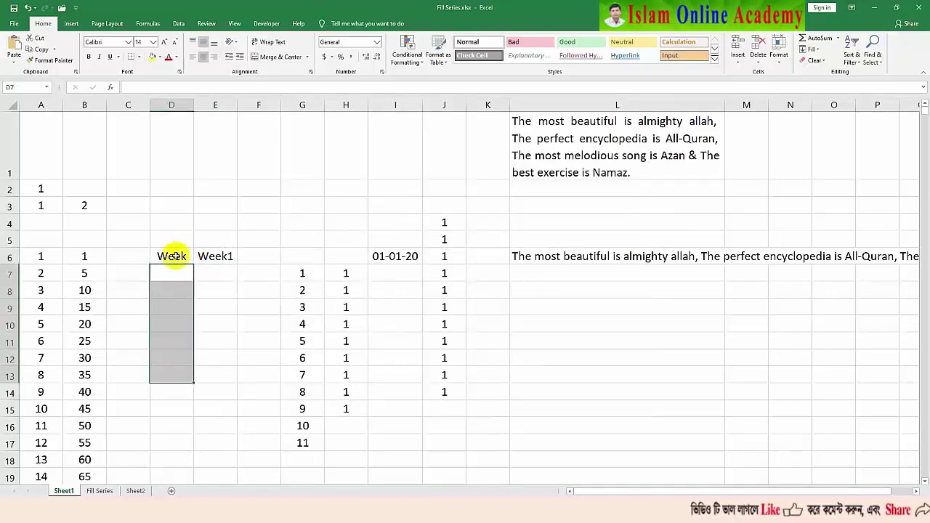
{"action": "left_click", "coordinate": [176, 255]}
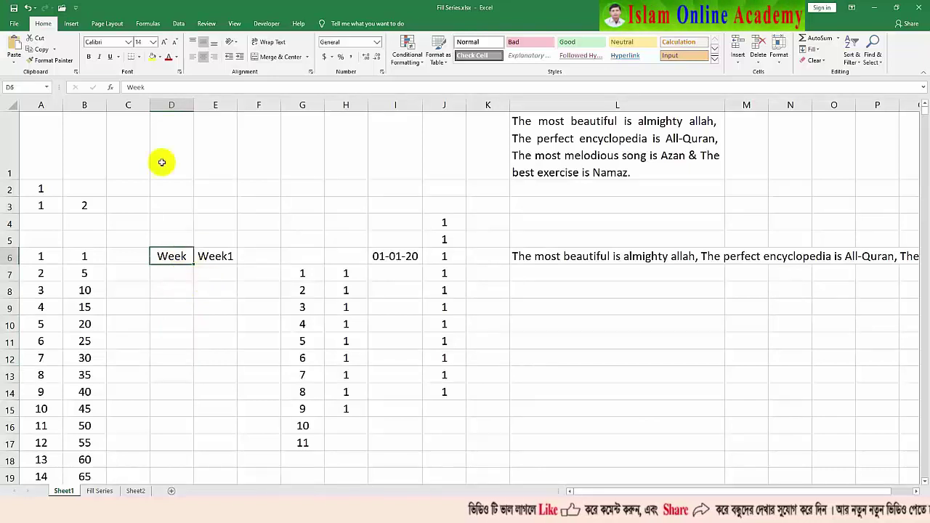
Re-check 'Enable fill handle and cell drag-and-drop' and 'Show Paste Options button' in Advanced options
{"action": "left_click", "coordinate": [75, 7]}
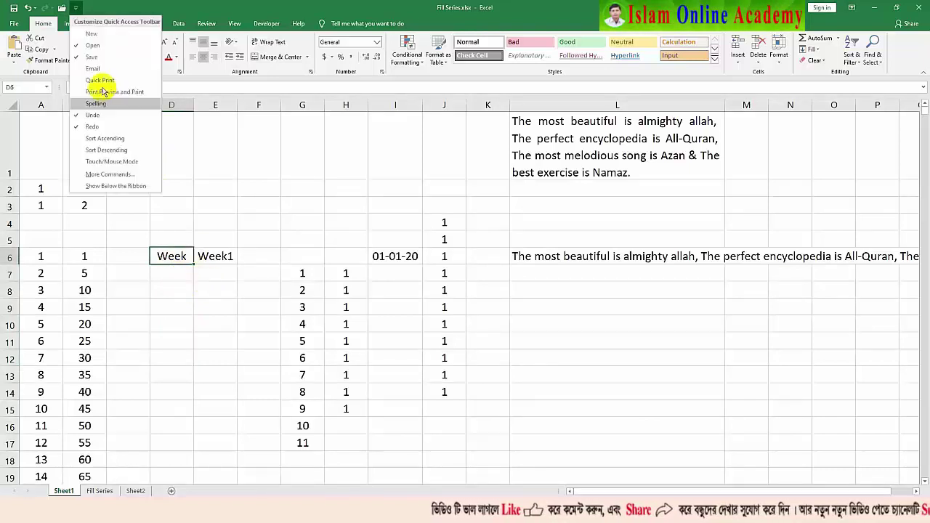
{"action": "left_click", "coordinate": [101, 175]}
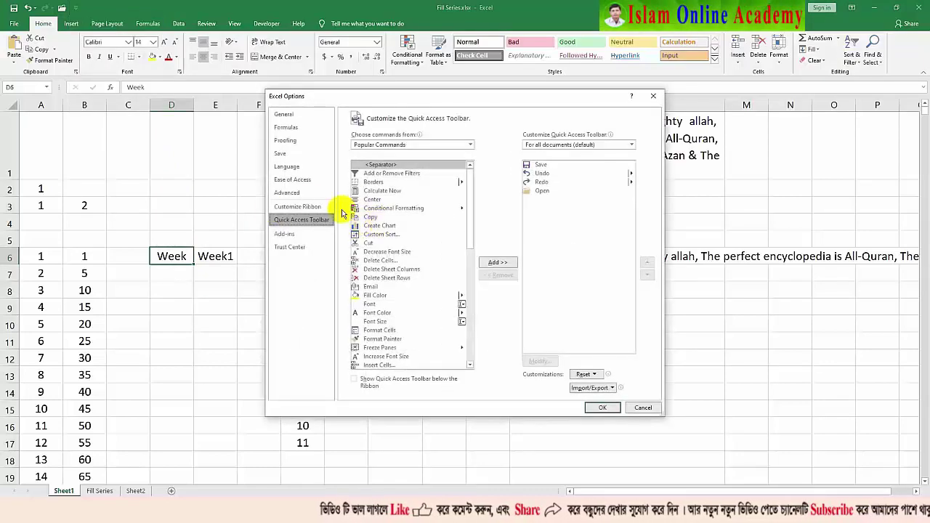
{"action": "left_click", "coordinate": [302, 195]}
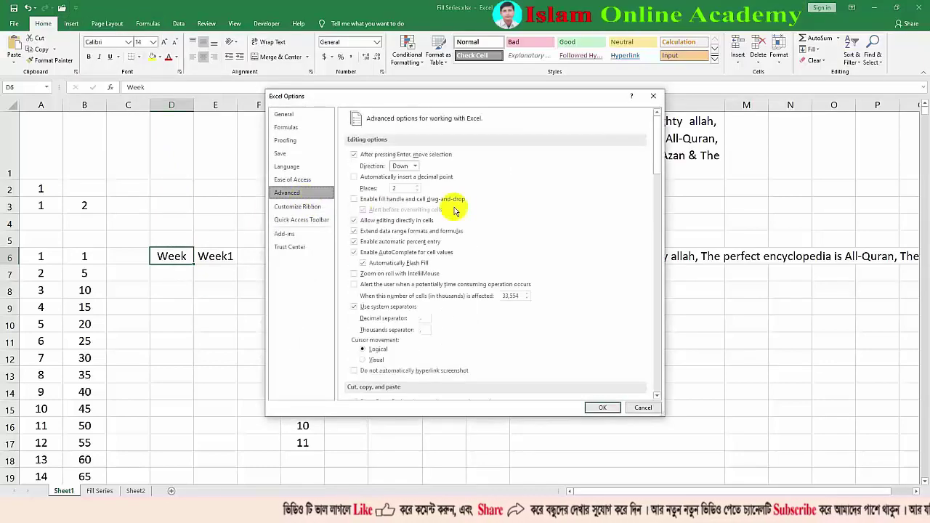
{"action": "left_click", "coordinate": [354, 199]}
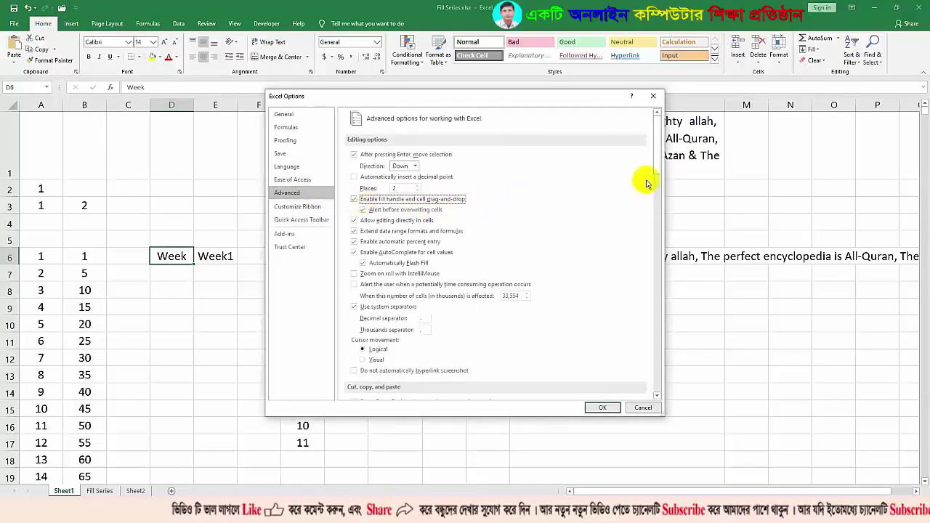
{"action": "left_click_drag", "start_coordinate": [658, 169], "coordinate": [656, 195]}
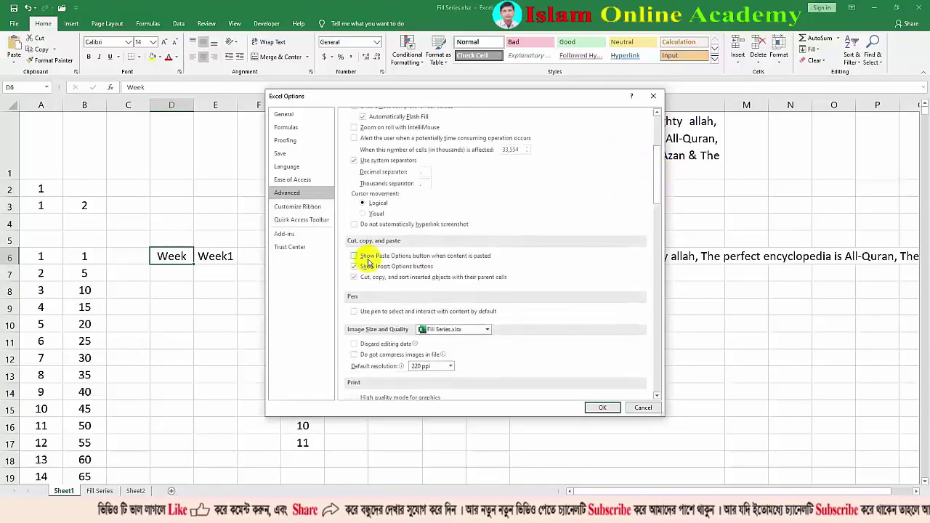
{"action": "left_click", "coordinate": [352, 257]}
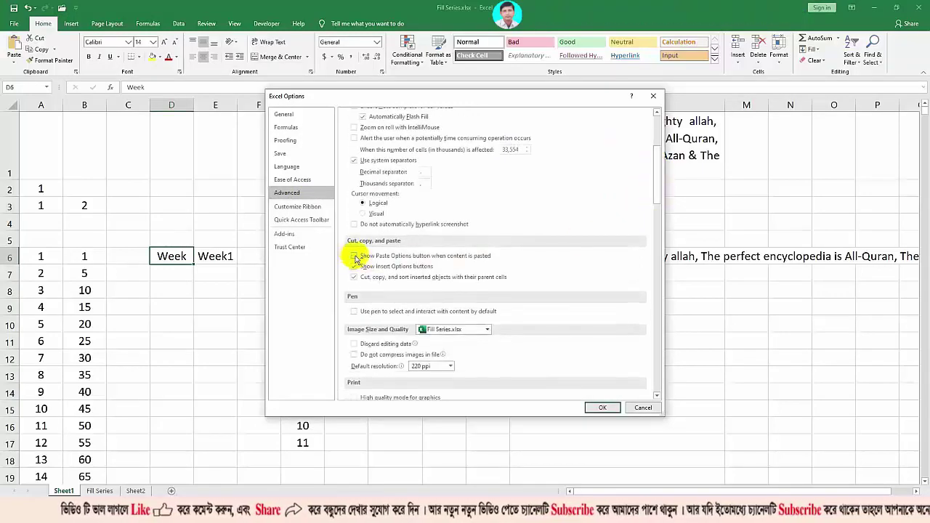
{"action": "left_click", "coordinate": [601, 408]}
{"action": "left_click", "coordinate": [501, 320]}
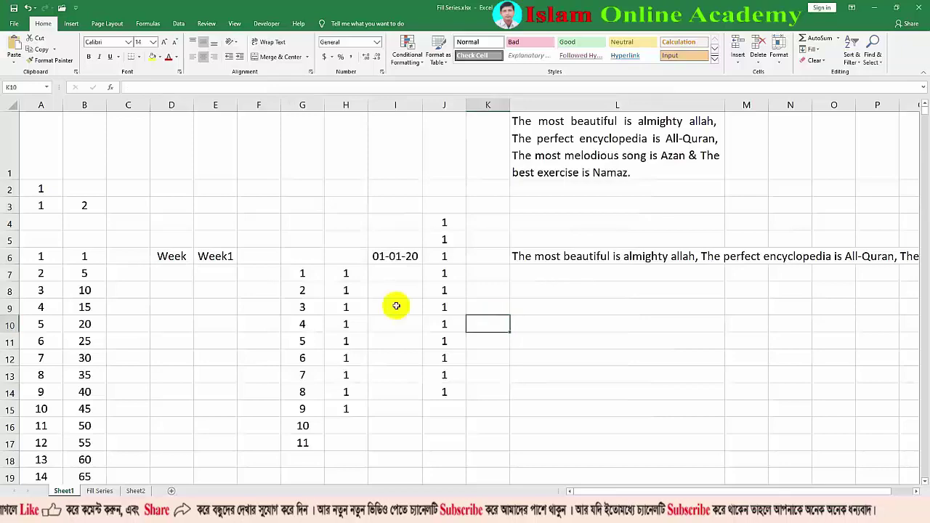
Fill Week1 in E6 down to E13 so it continues Week2 through Week8, glancing at Auto Fill Options
{"action": "left_click", "coordinate": [191, 262]}
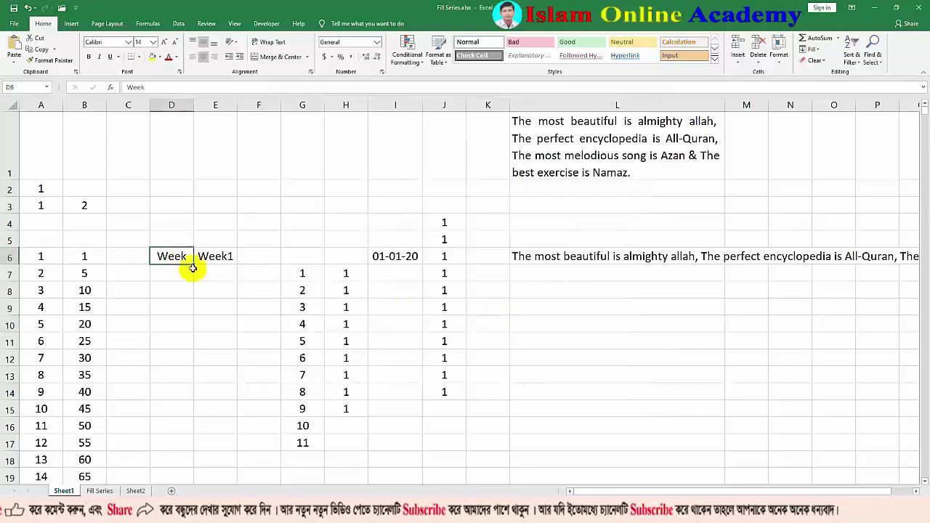
{"action": "left_click", "coordinate": [231, 259]}
{"action": "left_click_drag", "start_coordinate": [236, 263], "coordinate": [245, 398]}
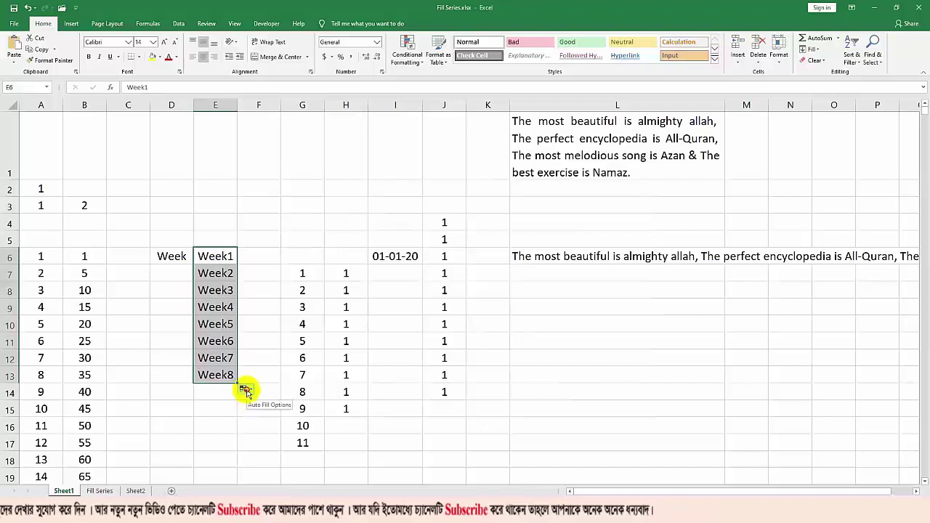
{"action": "left_click", "coordinate": [245, 391]}
{"action": "left_click", "coordinate": [265, 339]}
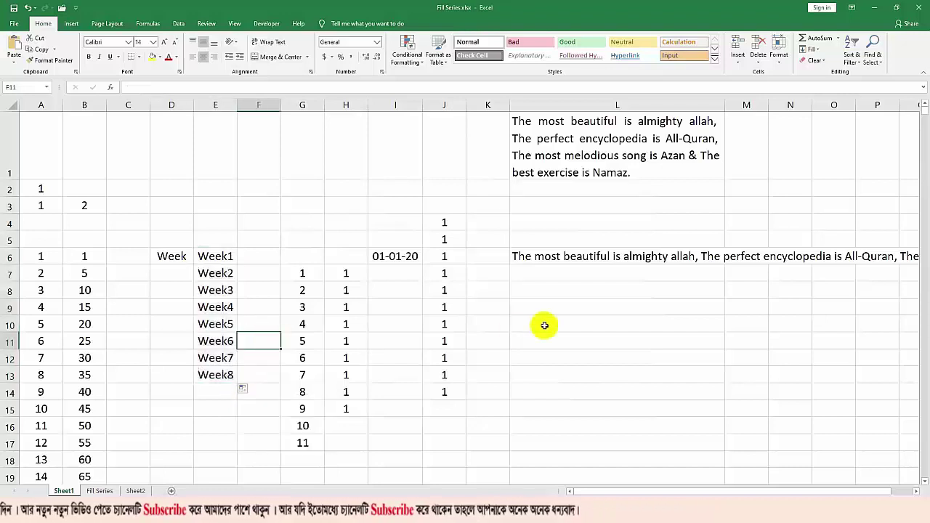
{"action": "left_click", "coordinate": [545, 326]}
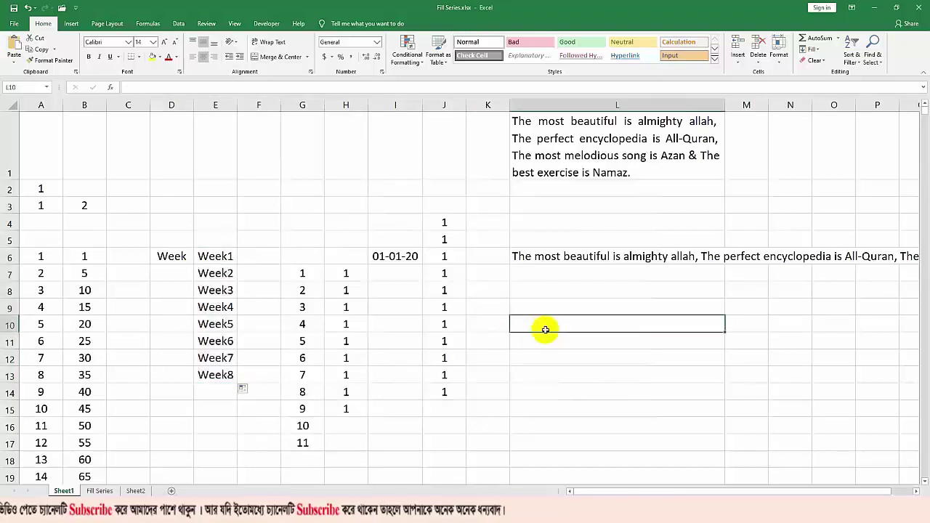